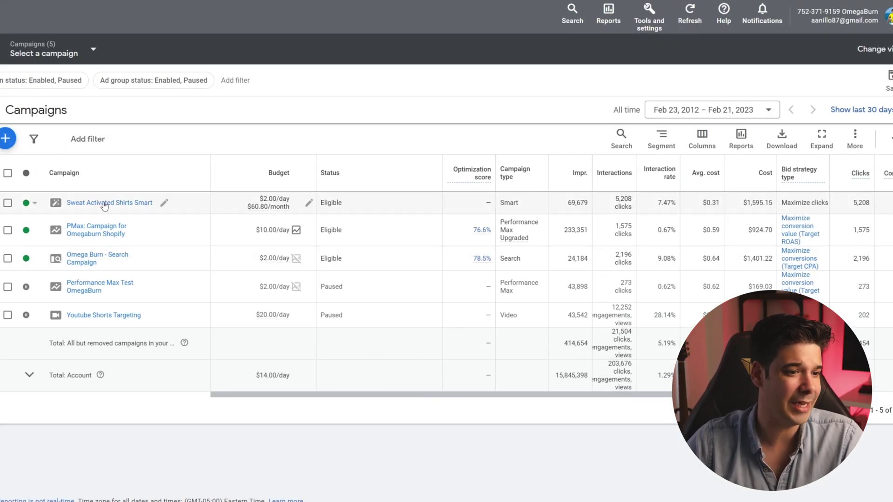
# Step: Scroll the Campaigns table right to reveal the Conv. rate, Conv. value and Conv. value/cost columns
pyautogui.moveTo(313, 394); pyautogui.dragTo(504, 392)
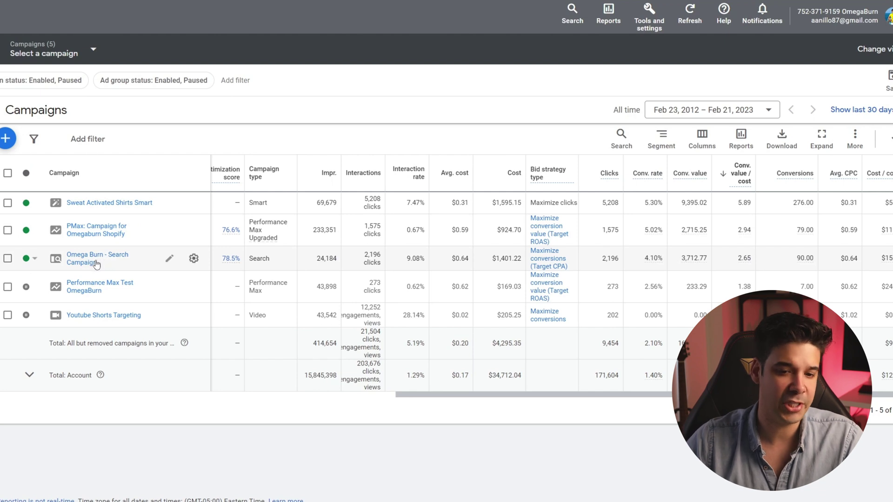
pyautogui.moveTo(743, 264)
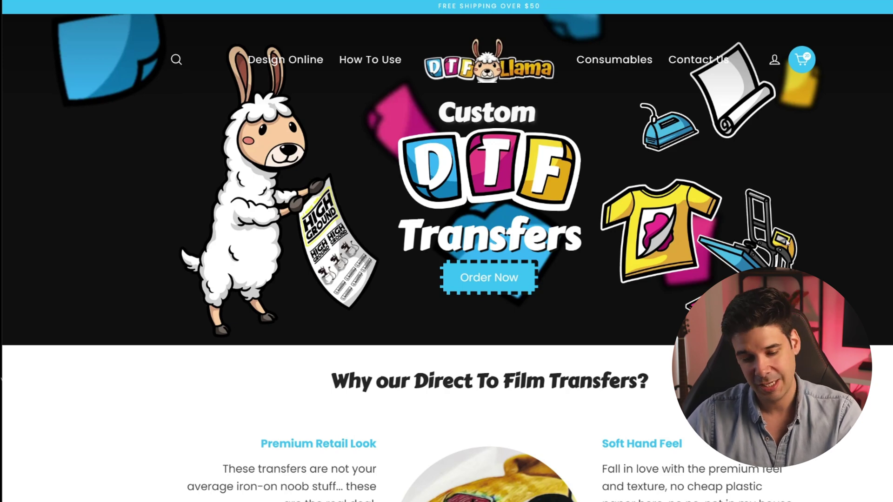
# Step: Open the DTF Gang Sheet designer via Design Now! and add an image from its IMAGES panel
pyautogui.scroll(-1, 567, 192)
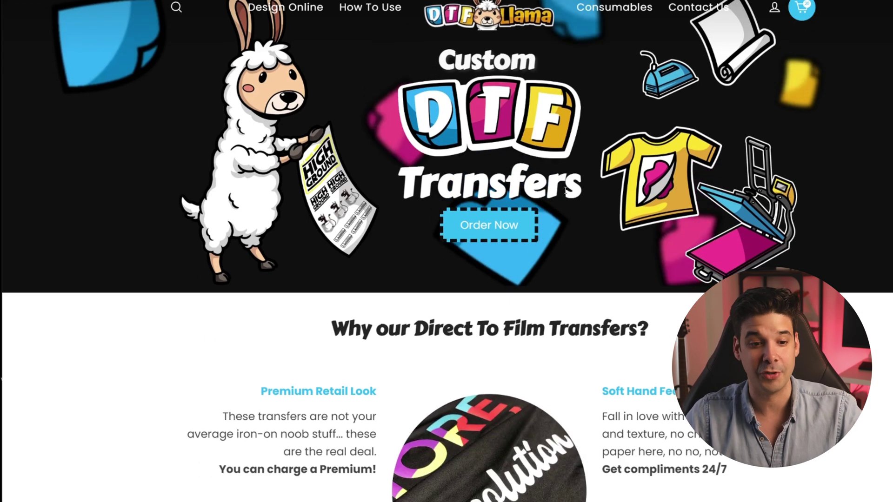
pyautogui.scroll(-8, 566, 191)
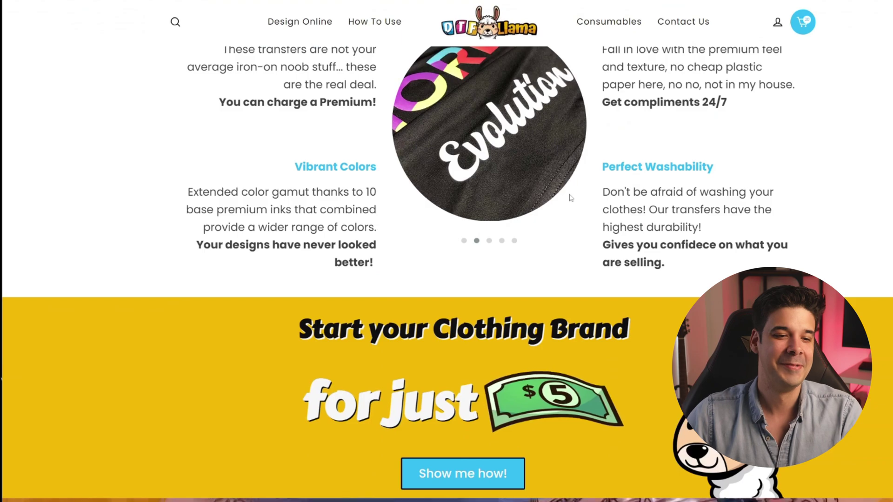
pyautogui.scroll(-6, 570, 196)
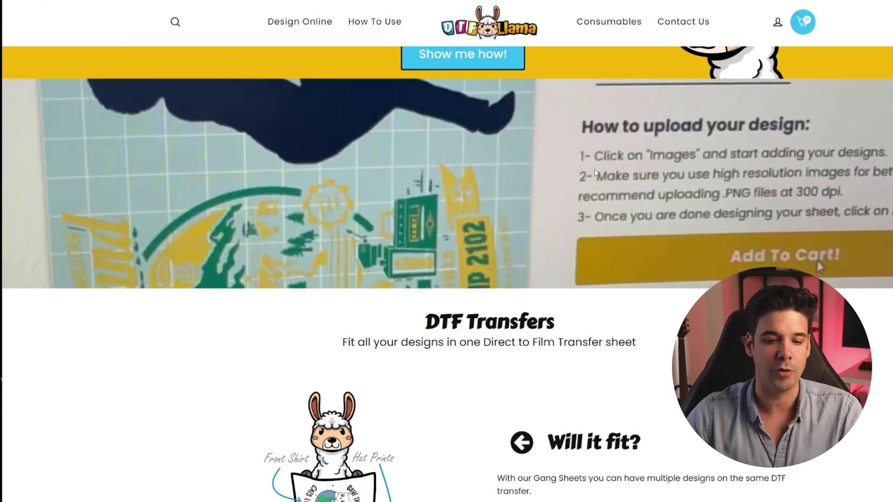
pyautogui.scroll(-4, 588, 170)
pyautogui.scroll(-6, 581, 171)
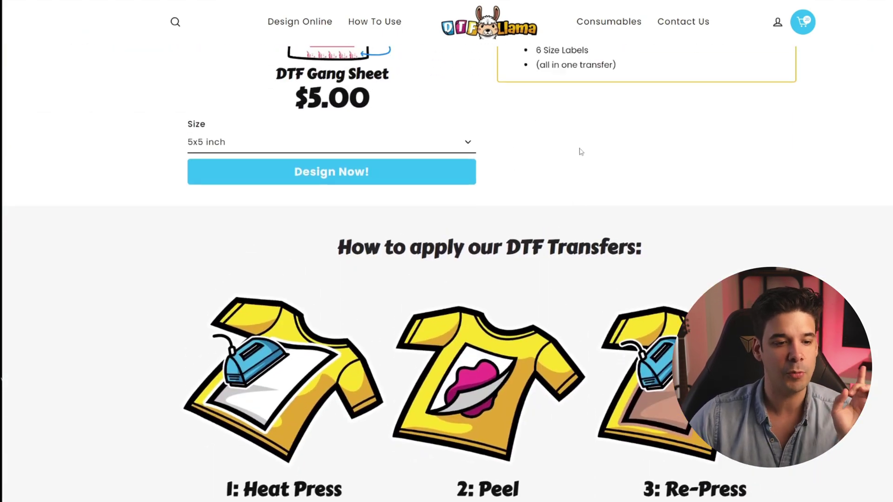
pyautogui.scroll(3, 578, 149)
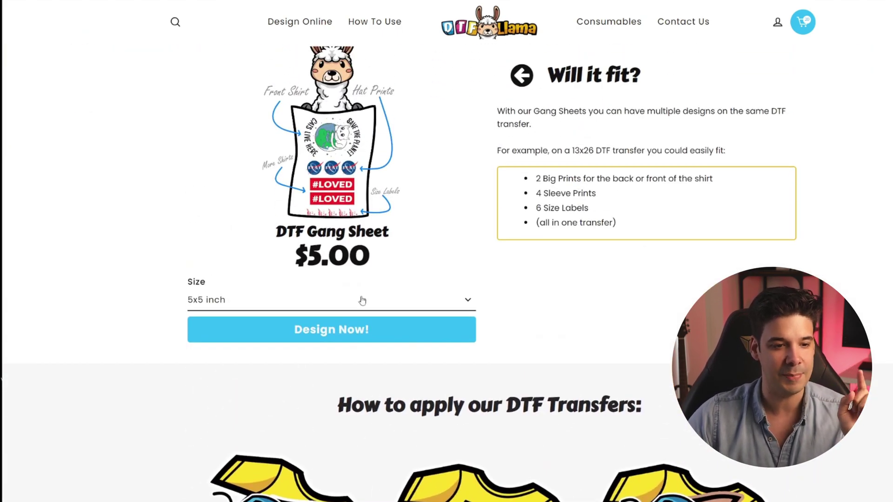
pyautogui.click(356, 330)
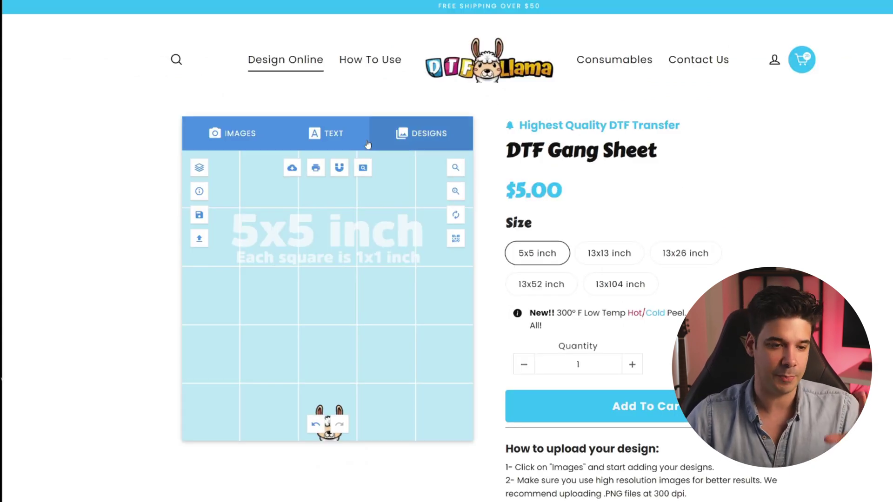
pyautogui.click(289, 168)
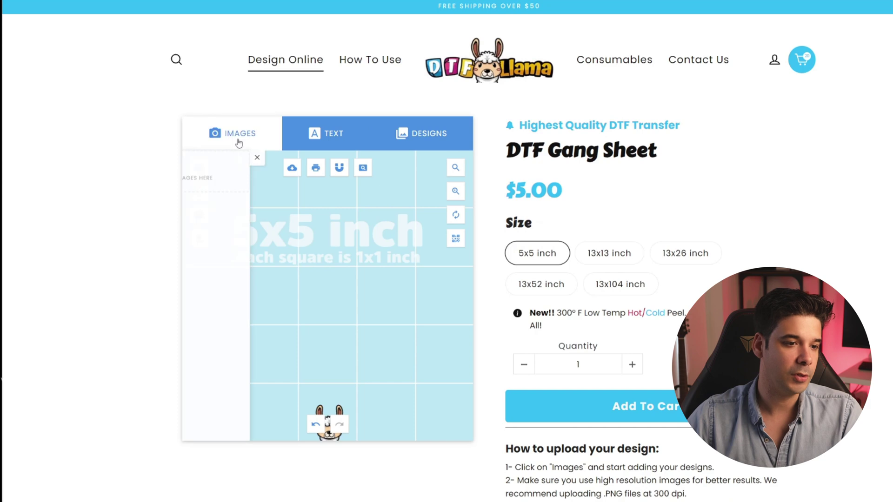
pyautogui.click(200, 201)
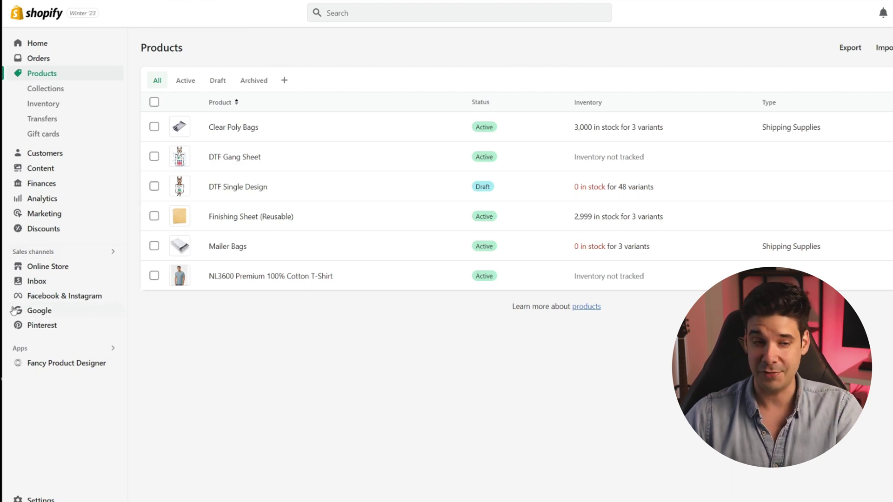
# Step: Search Sales channels for 'go' and open the Google channel's installation page
pyautogui.click(59, 254)
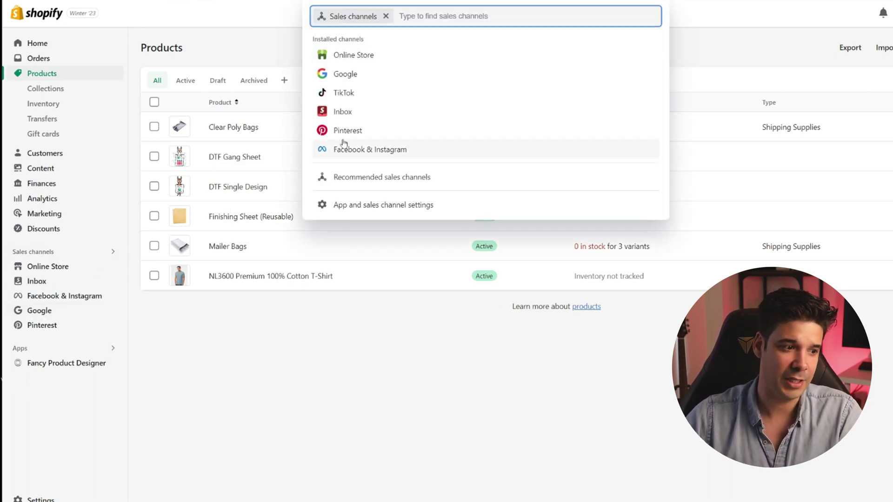
pyautogui.write('google')
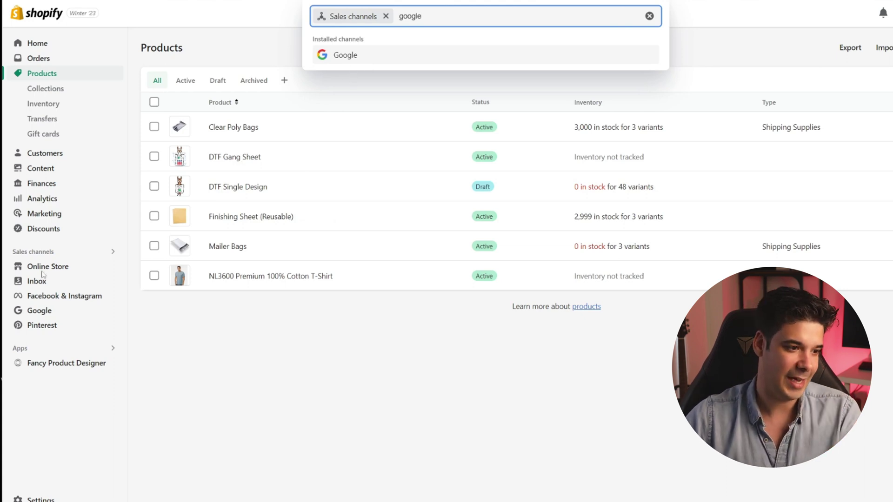
pyautogui.click(40, 311)
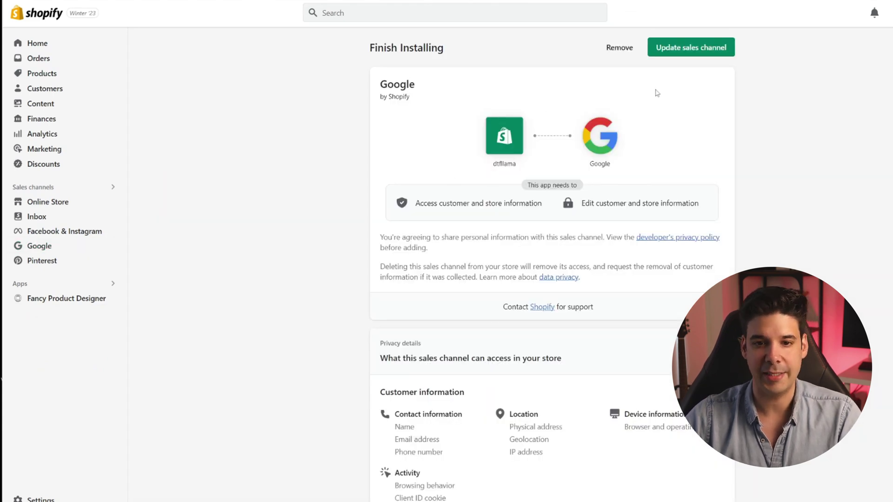
# Step: Finish installing the Google sales channel, review its three listed benefits, and sign in with a Google account
pyautogui.click(683, 51)
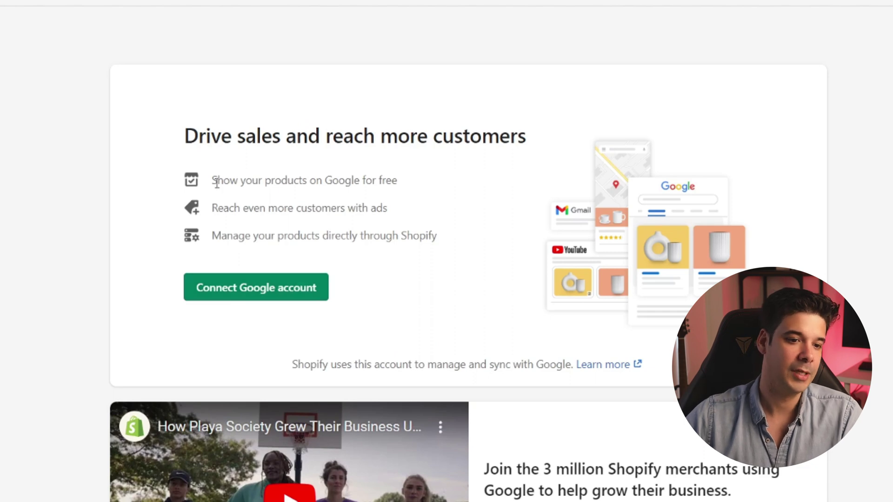
pyautogui.moveTo(215, 184); pyautogui.dragTo(393, 183)
pyautogui.moveTo(216, 209); pyautogui.dragTo(385, 209)
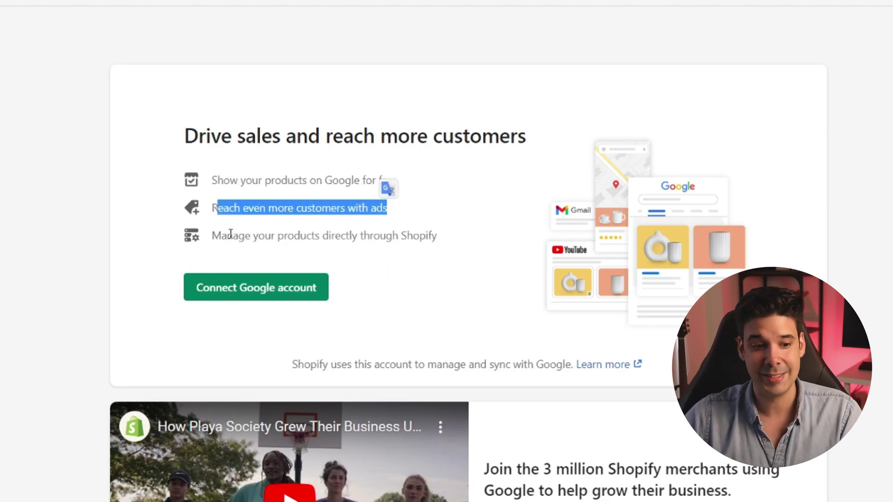
pyautogui.moveTo(231, 234); pyautogui.dragTo(440, 246)
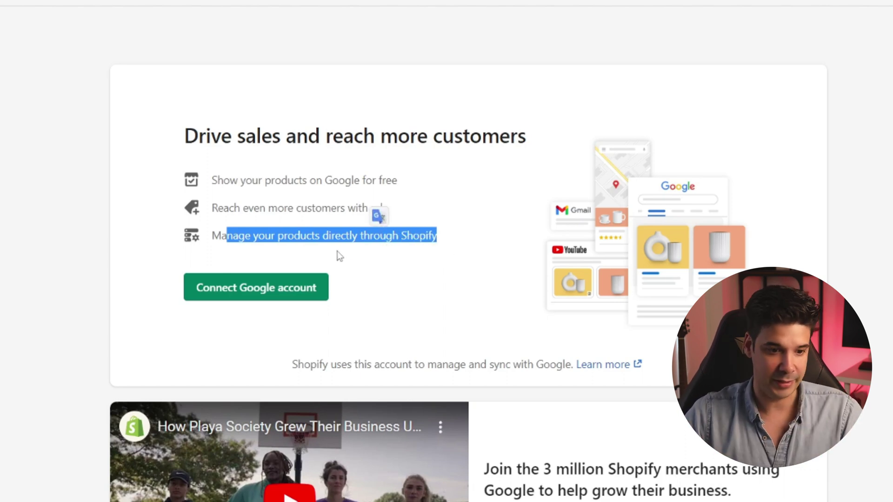
pyautogui.click(343, 281)
pyautogui.click(261, 287)
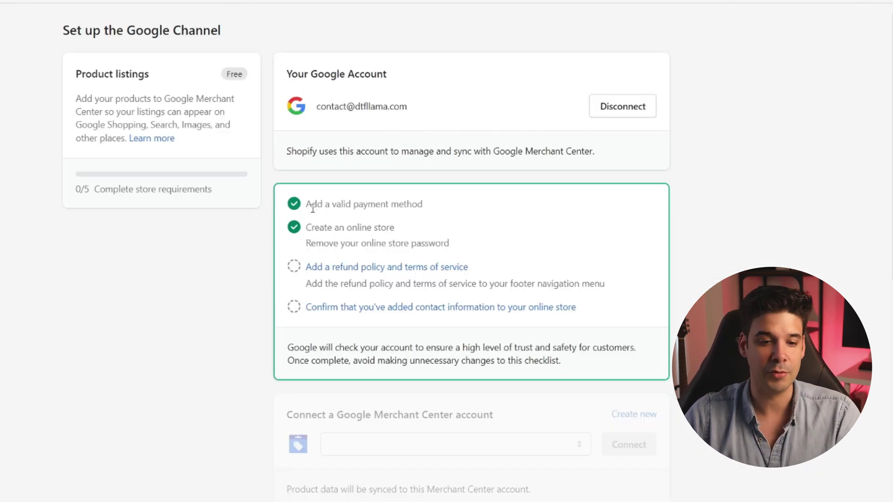
pyautogui.moveTo(309, 204); pyautogui.dragTo(417, 206)
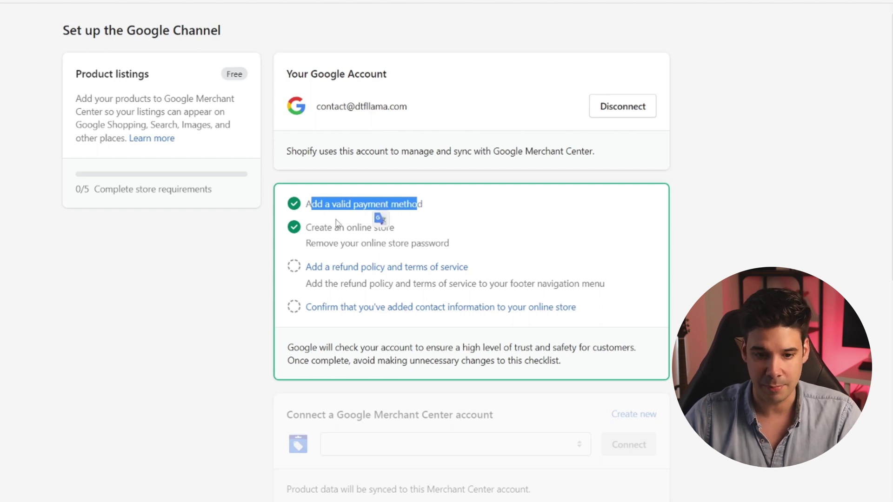
pyautogui.moveTo(309, 227); pyautogui.dragTo(355, 237)
pyautogui.click(380, 226)
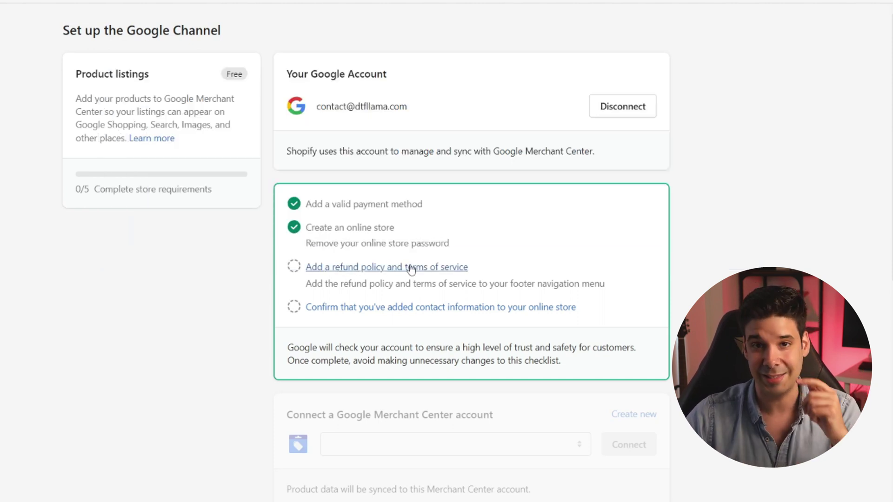
# Step: Open the store's refund policy settings in Shopify
pyautogui.click(384, 269)
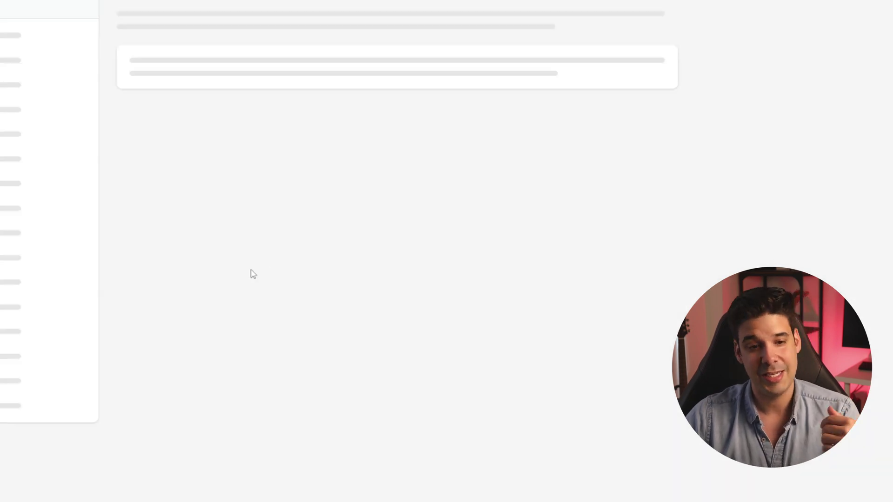
pyautogui.scroll(-2, 303, 261)
pyautogui.scroll(1, 256, 260)
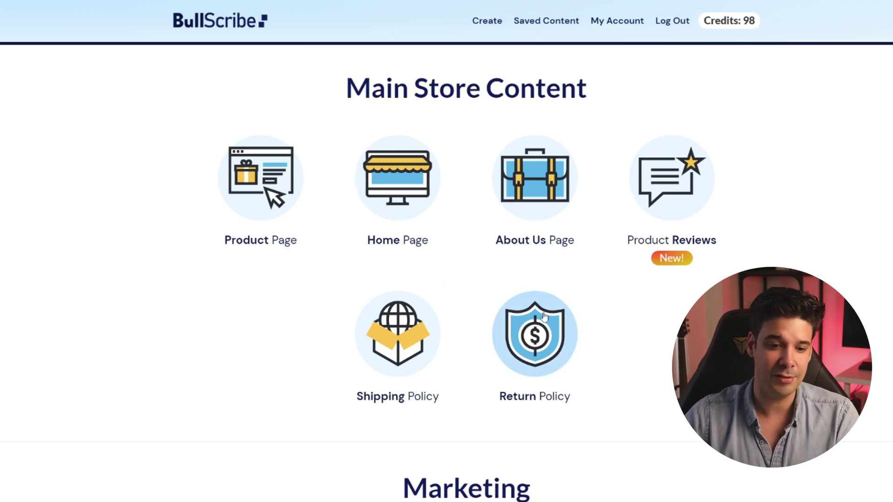
# Step: Generate a Witty-tone BullScribe return policy from the pasted store description and save it
pyautogui.click(537, 342)
pyautogui.click(223, 263)
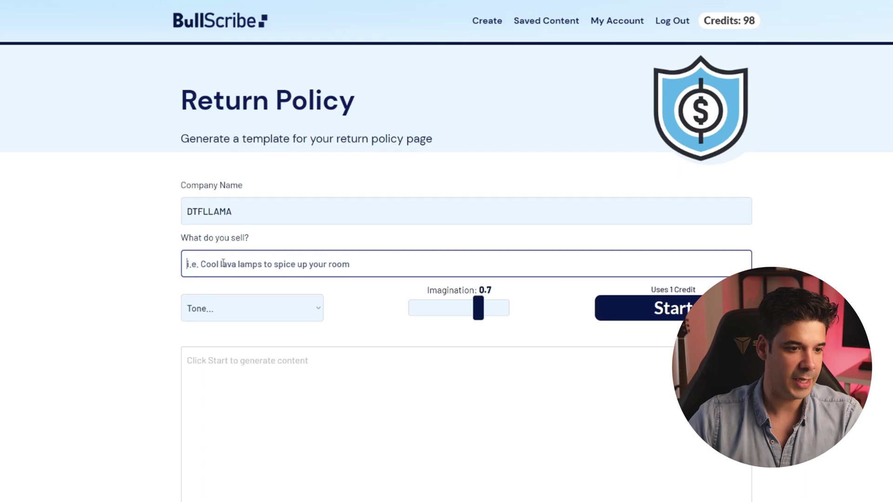
pyautogui.write('Direct To Film T-Shirt Transfers for your clothing brand')
pyautogui.click(297, 314)
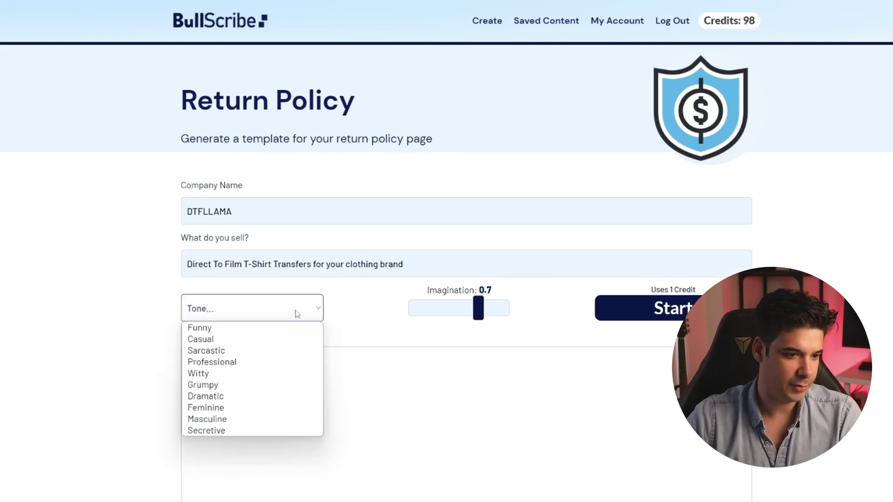
pyautogui.click(221, 375)
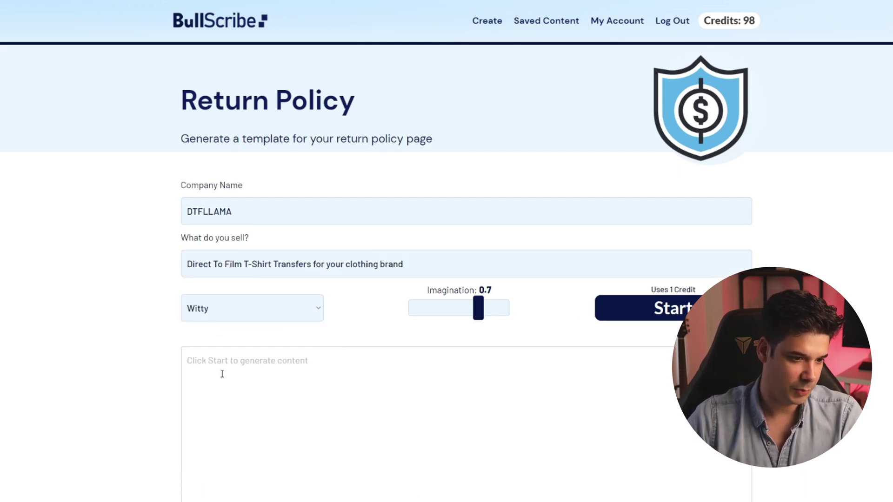
pyautogui.click(672, 313)
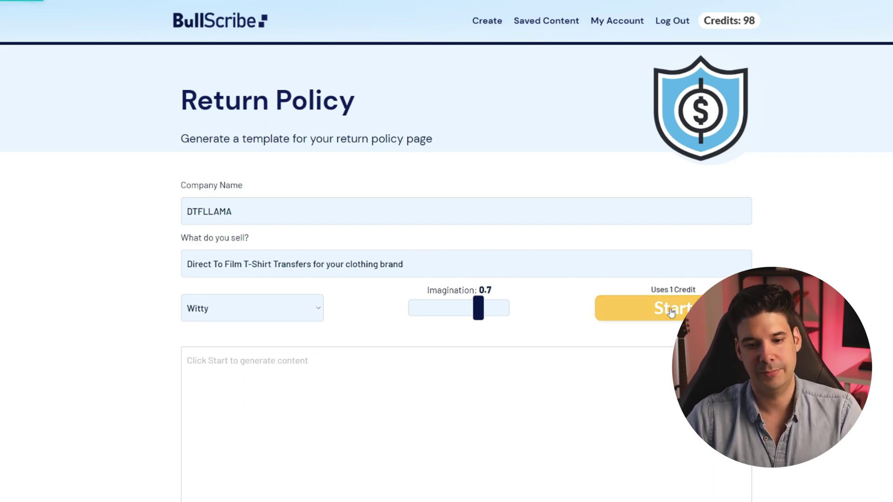
pyautogui.scroll(-2, 361, 372)
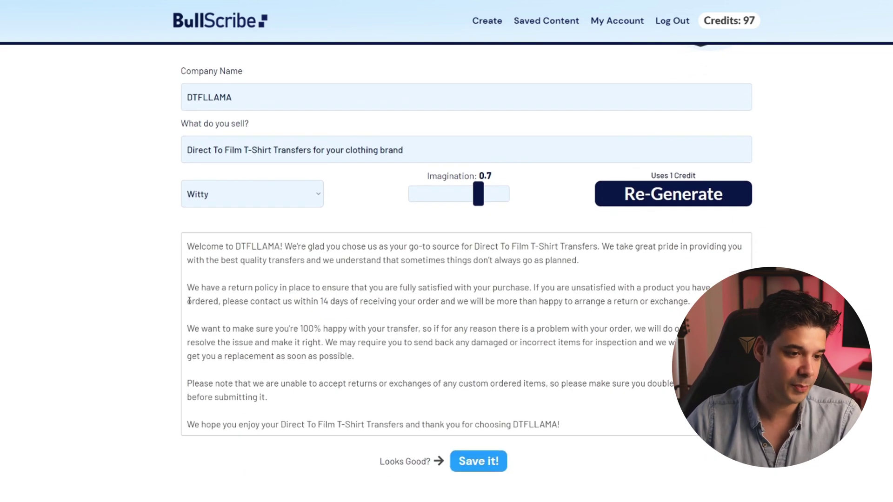
pyautogui.moveTo(184, 248); pyautogui.dragTo(588, 431)
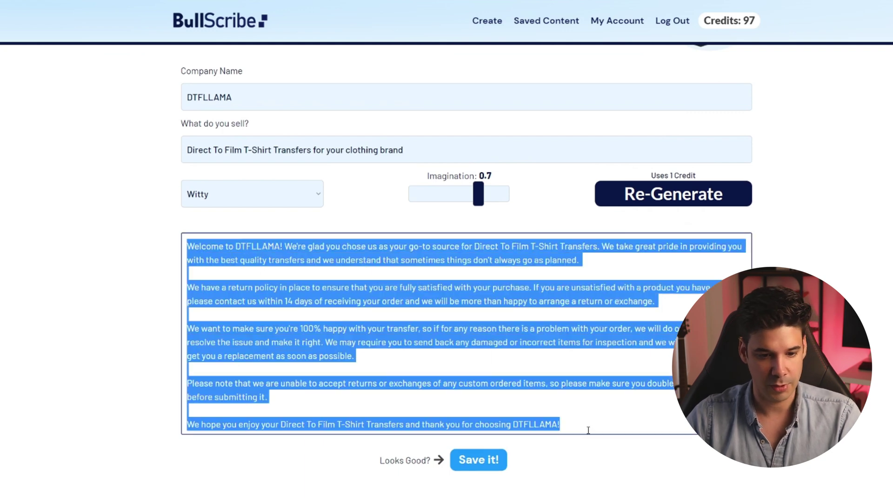
pyautogui.click(478, 460)
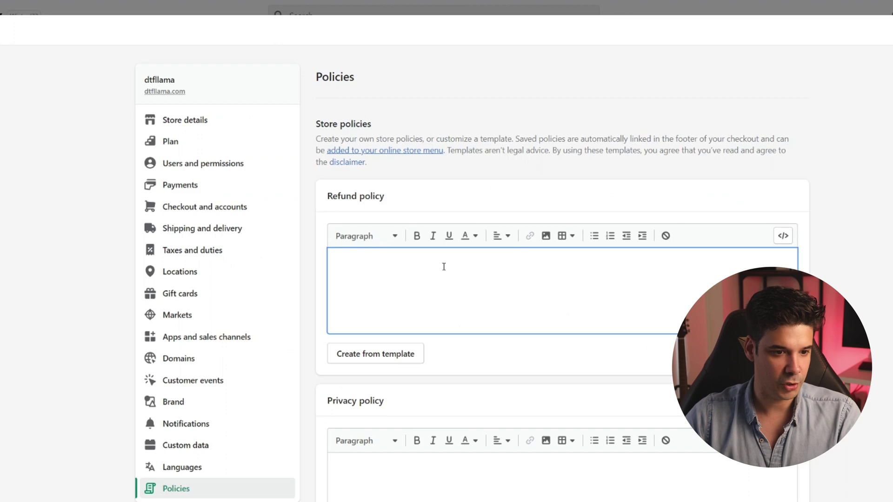
# Step: Paste the witty text as the refund policy and fill terms of service from the template
pyautogui.hotkey('ctrl', 'v')
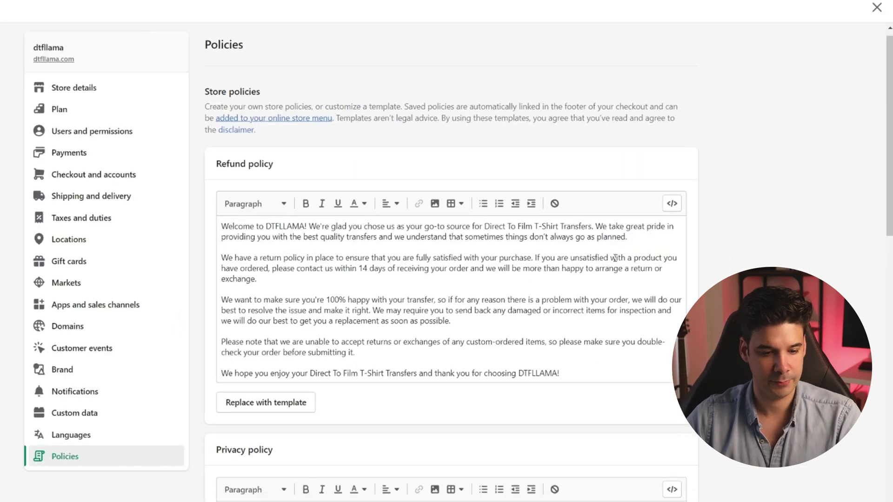
pyautogui.scroll(-10, 762, 311)
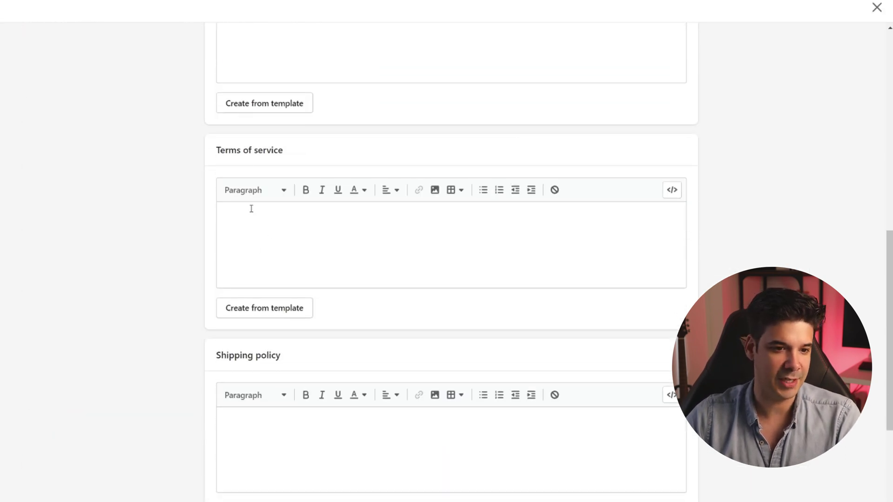
pyautogui.click(262, 314)
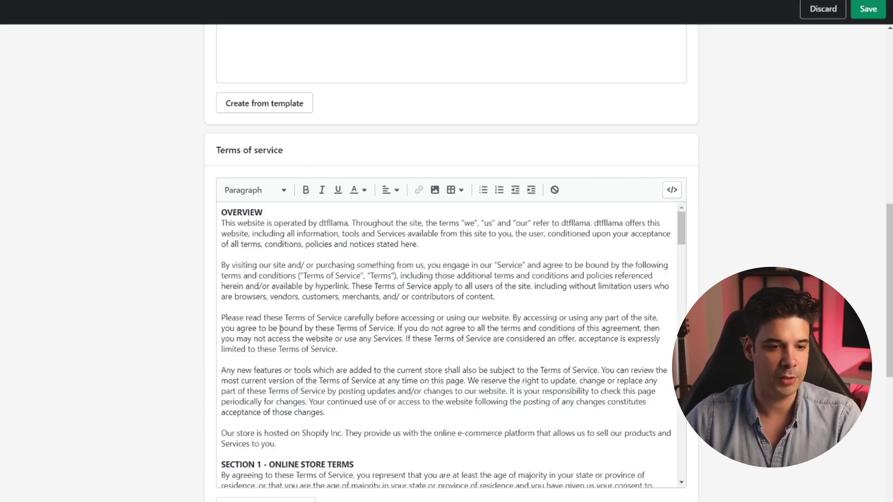
pyautogui.scroll(-12, 289, 236)
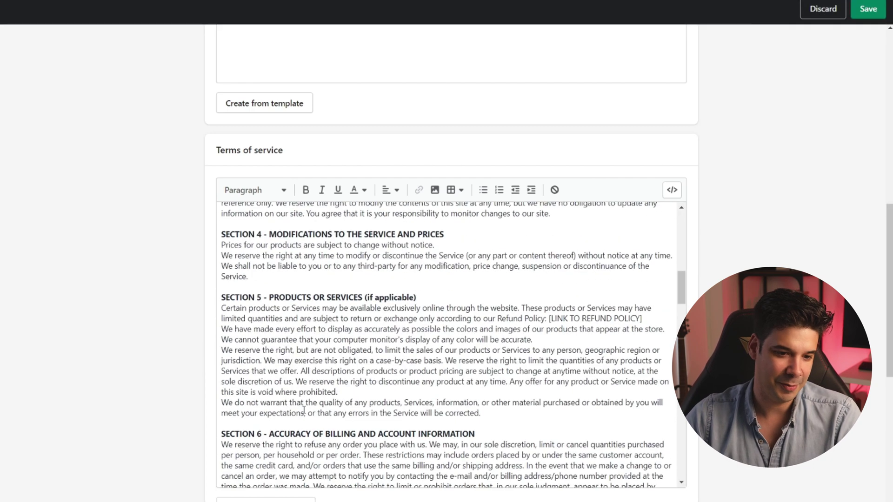
pyautogui.scroll(-15, 472, 318)
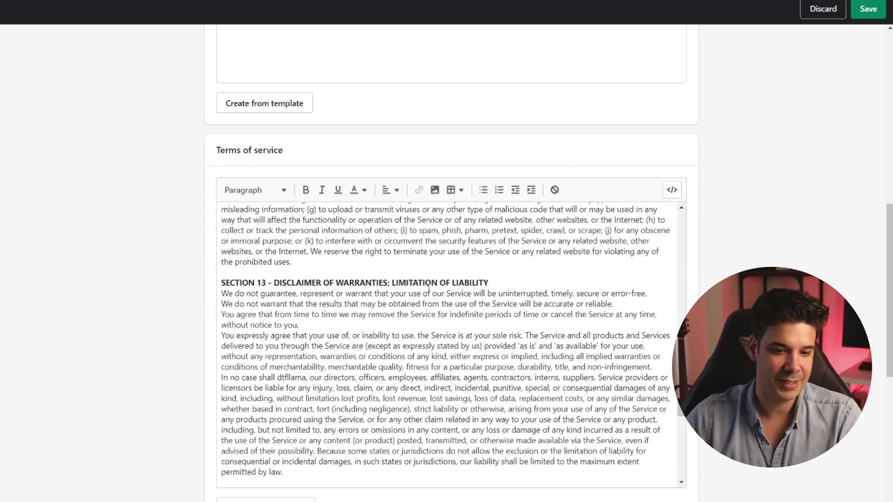
pyautogui.scroll(20, 472, 318)
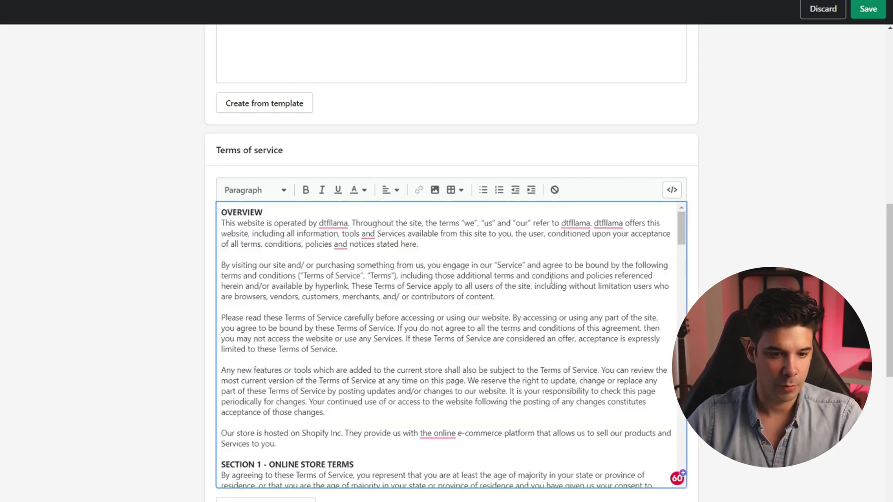
pyautogui.scroll(-4, 560, 278)
pyautogui.scroll(-20, 560, 278)
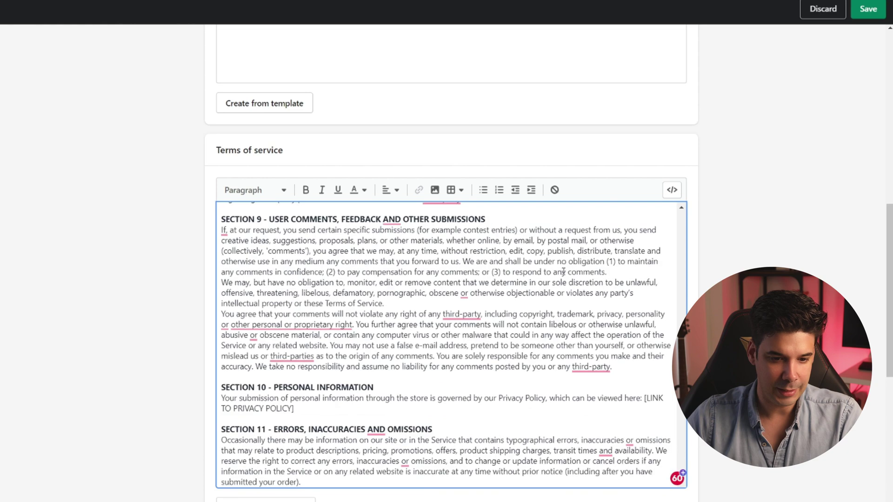
pyautogui.scroll(-8, 564, 271)
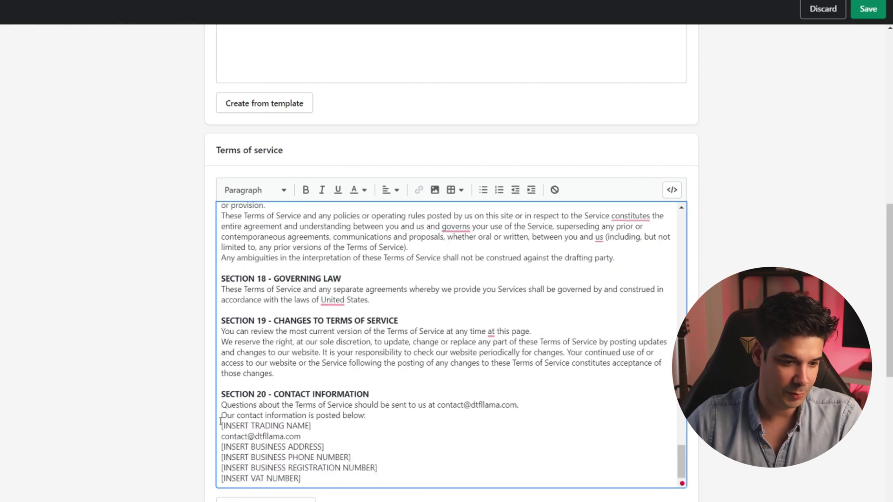
pyautogui.moveTo(221, 426); pyautogui.dragTo(330, 425)
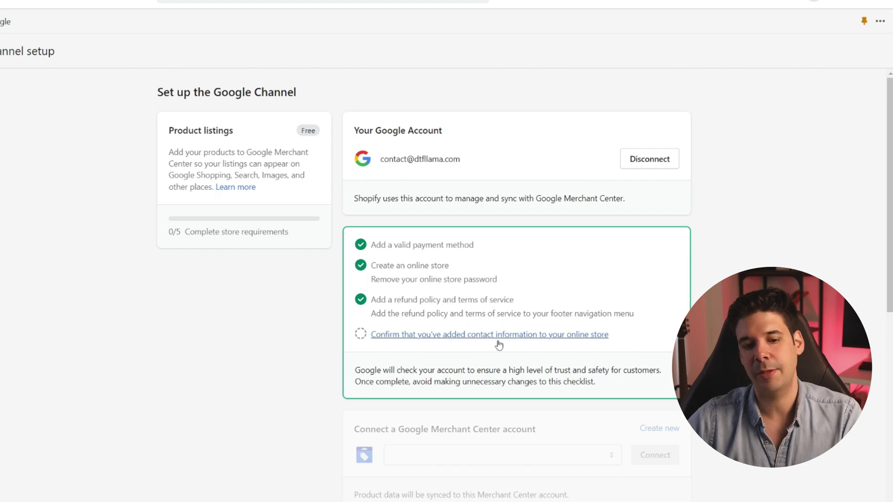
# Step: Confirm that contact information has been added to the online store
pyautogui.click(467, 339)
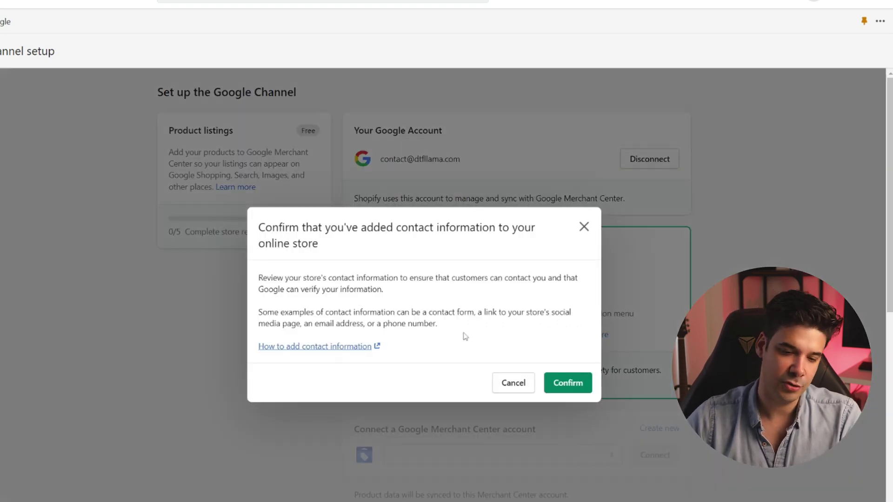
pyautogui.click(577, 383)
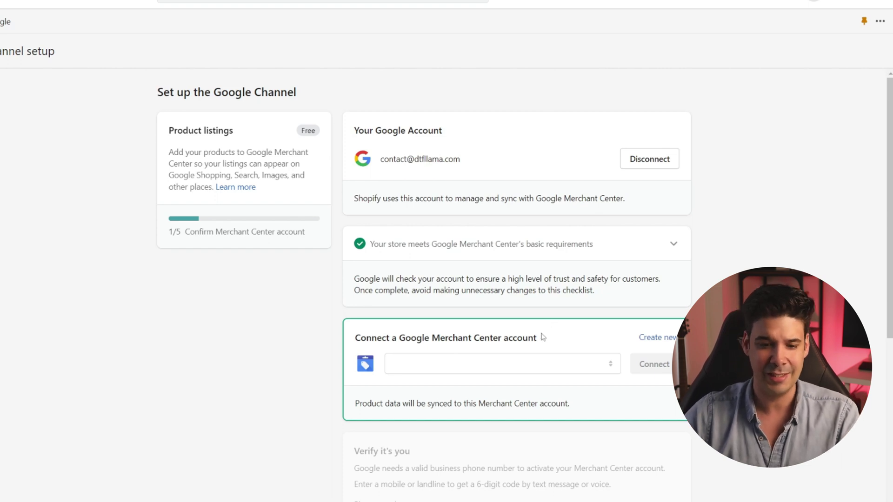
# Step: Create and connect a new Merchant Center account, then start typing the business phone number
pyautogui.scroll(-1, 604, 269)
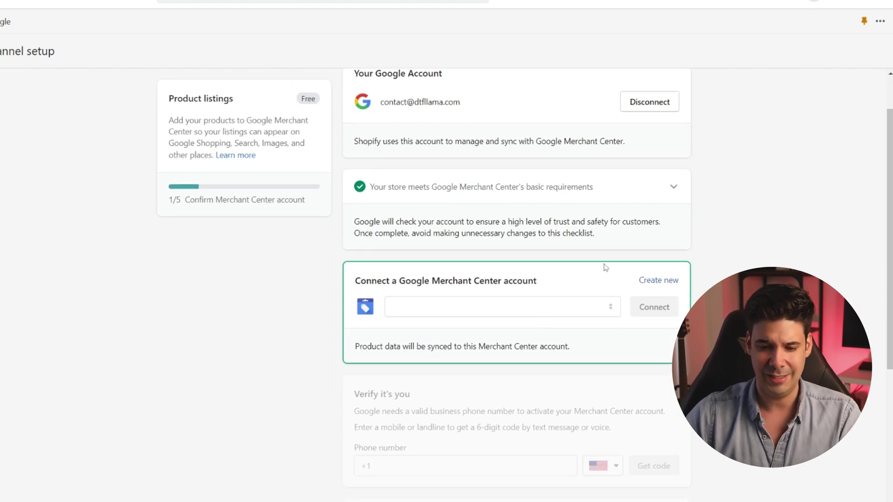
pyautogui.click(658, 281)
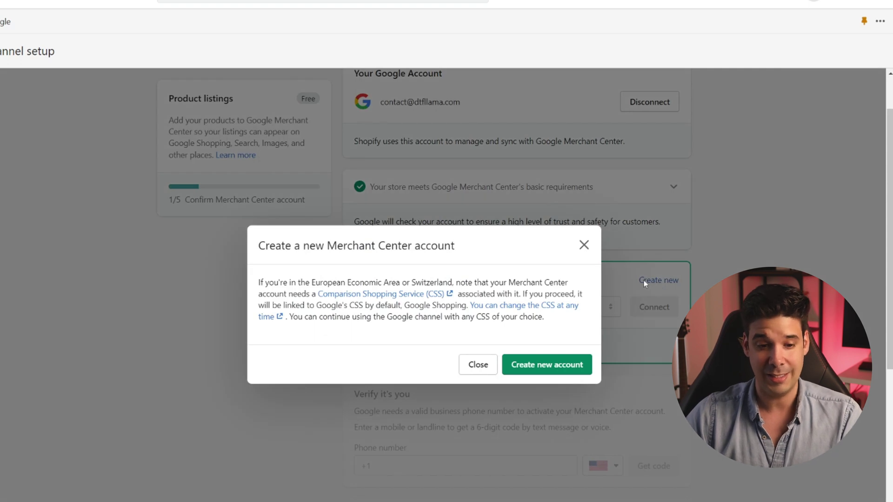
pyautogui.click(535, 365)
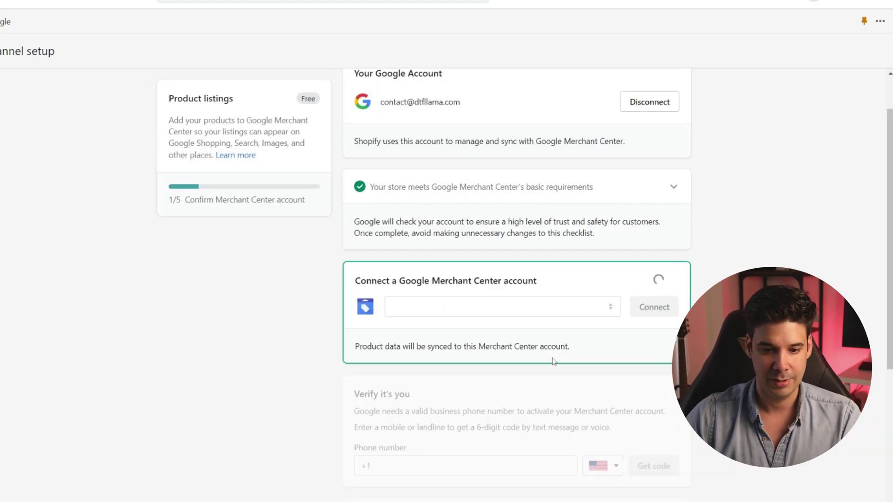
pyautogui.click(655, 312)
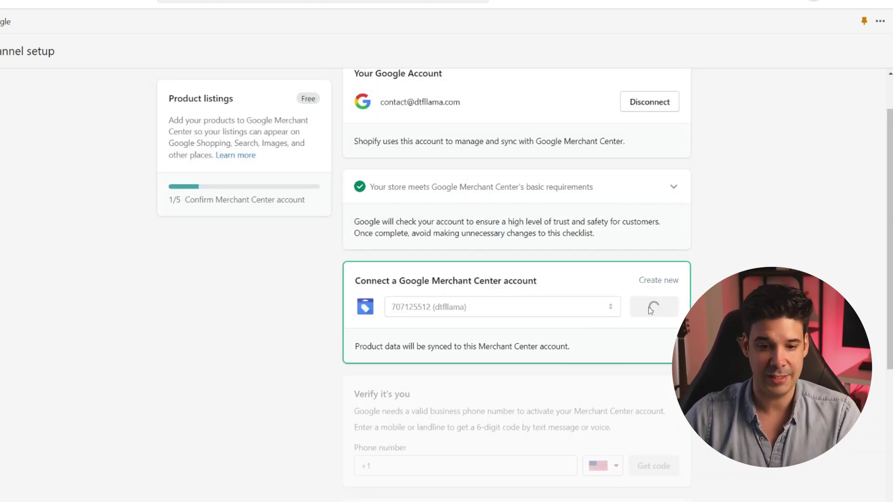
pyautogui.click(406, 406)
pyautogui.write('78')
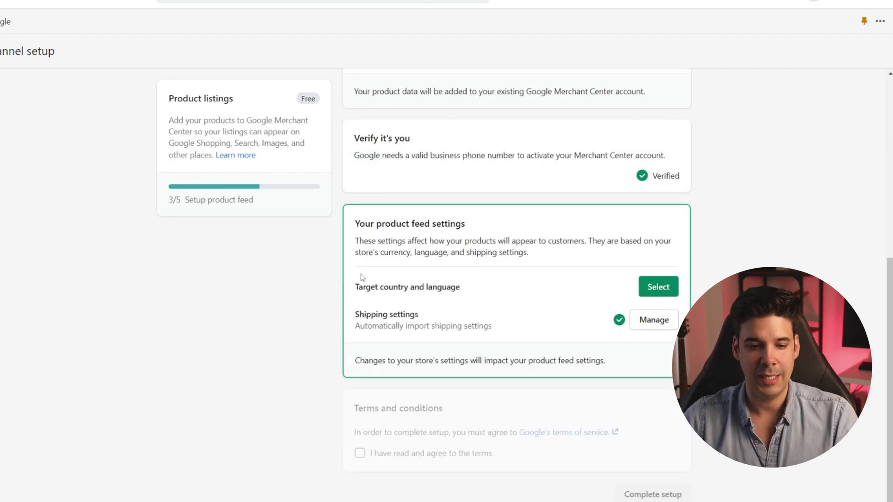
pyautogui.moveTo(362, 286); pyautogui.dragTo(442, 297)
# Step: Choose United States as target country and English as language for the product feed, and save
pyautogui.click(594, 298)
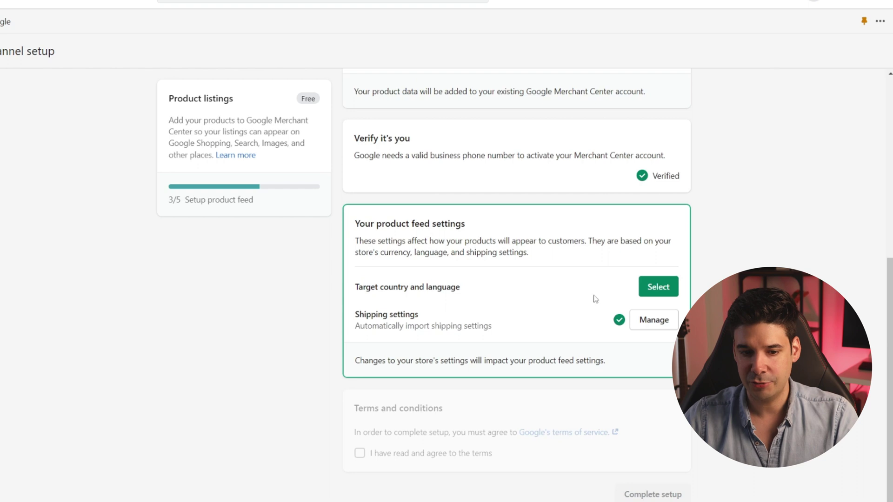
pyautogui.click(657, 286)
pyautogui.click(412, 294)
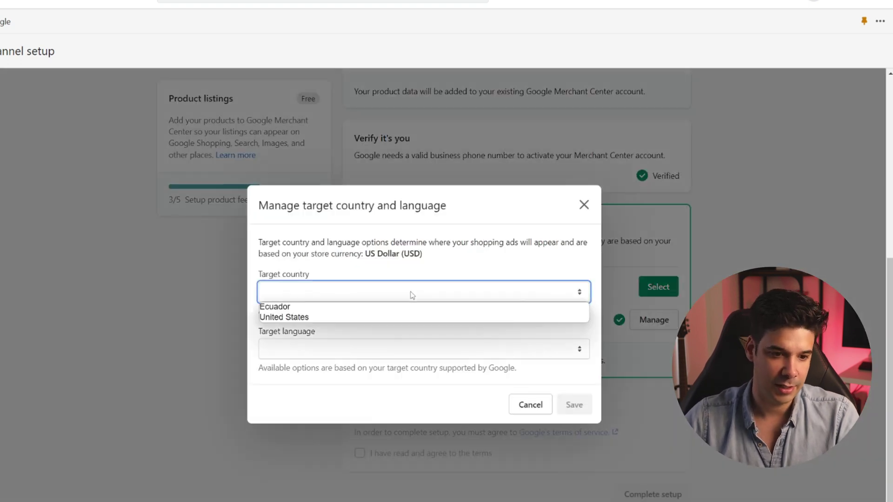
pyautogui.click(311, 318)
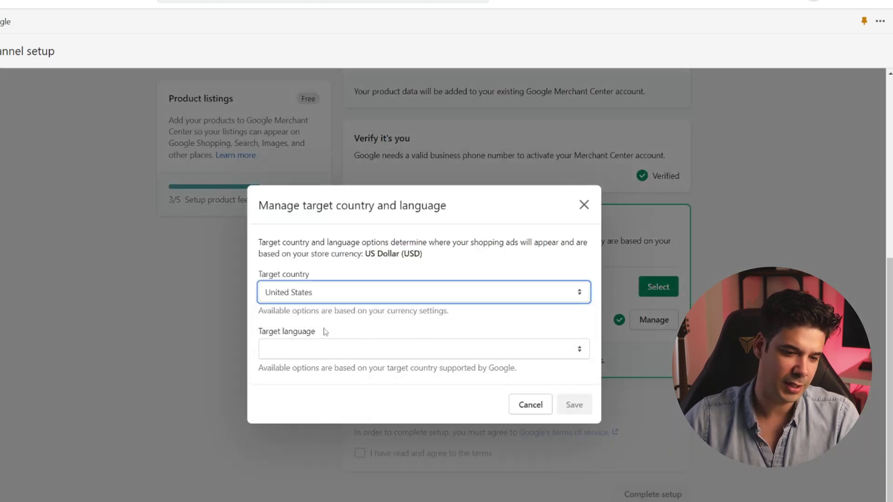
pyautogui.click(375, 352)
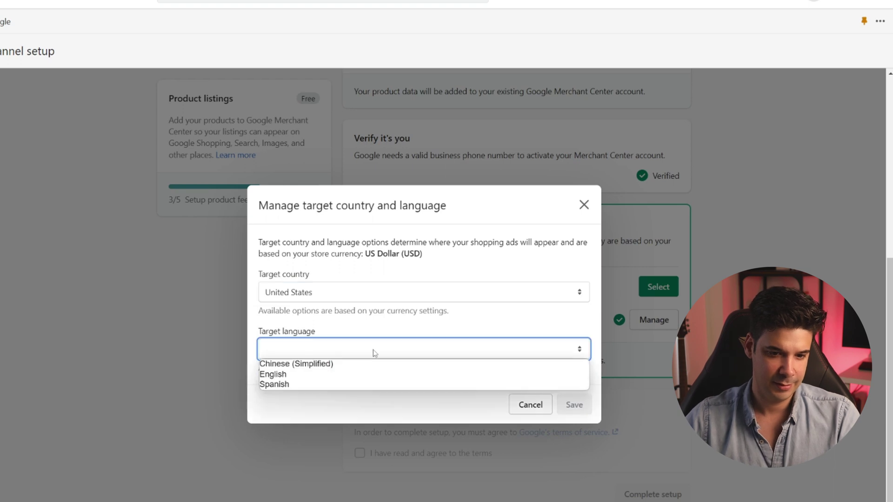
pyautogui.click(285, 374)
pyautogui.click(565, 404)
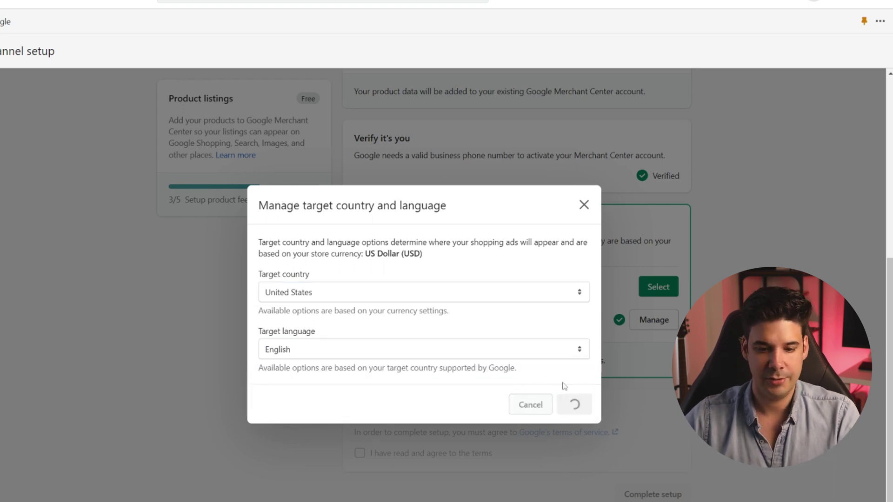
pyautogui.scroll(-1, 528, 343)
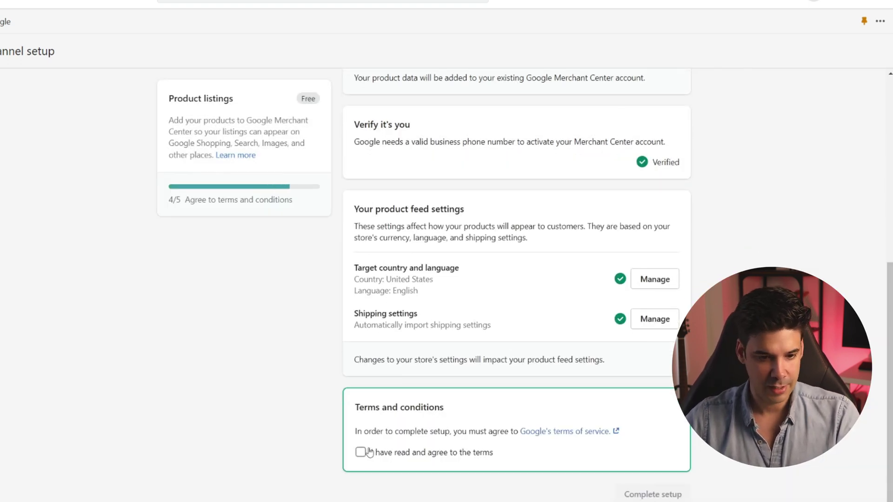
# Step: Agree to Google's terms, complete the setup, and highlight the product sync time notice
pyautogui.click(360, 453)
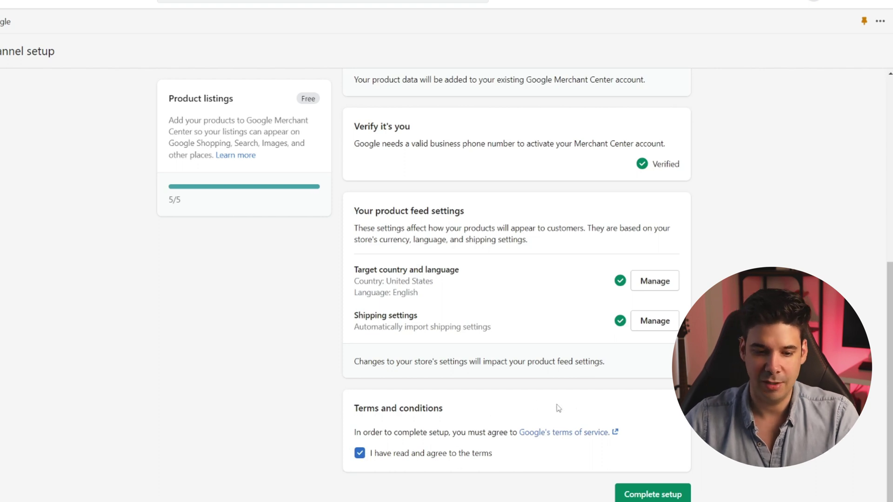
pyautogui.click(651, 492)
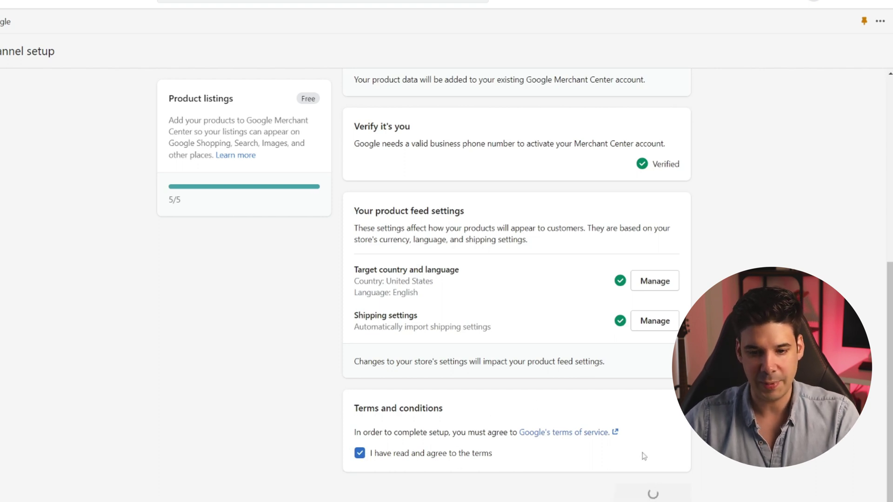
pyautogui.moveTo(187, 168); pyautogui.dragTo(650, 169)
pyautogui.click(453, 219)
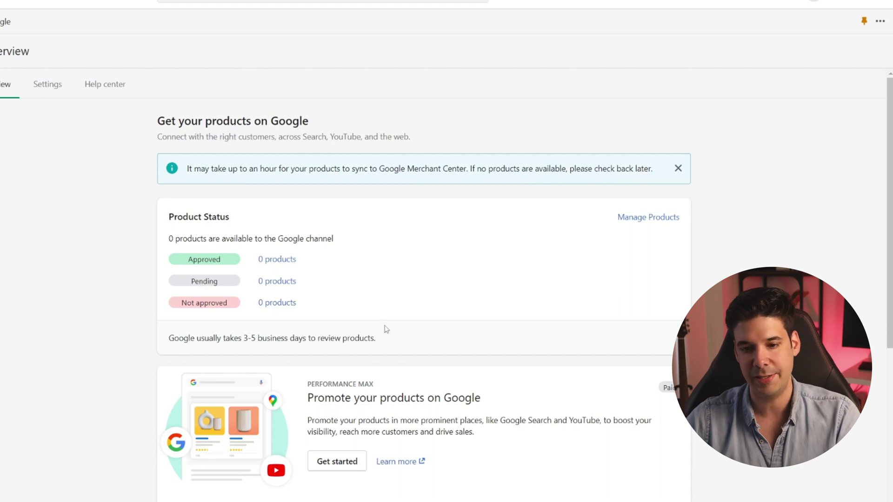
pyautogui.moveTo(174, 337); pyautogui.dragTo(392, 332)
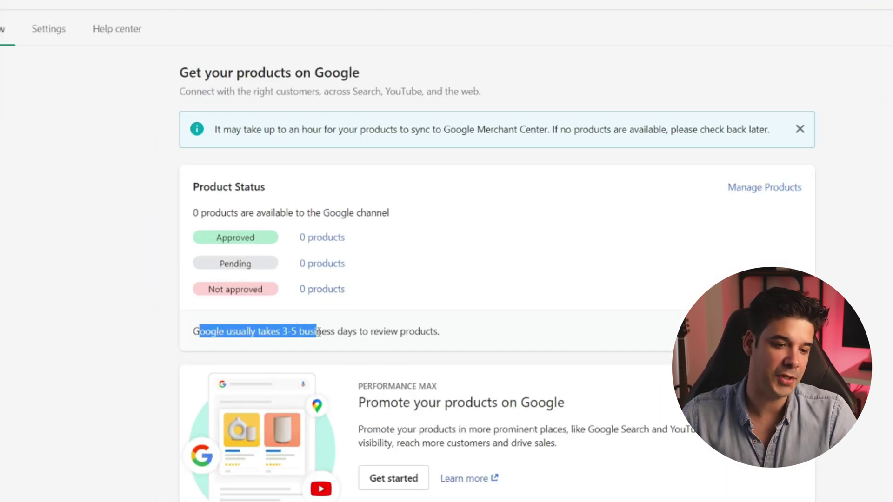
pyautogui.click(409, 331)
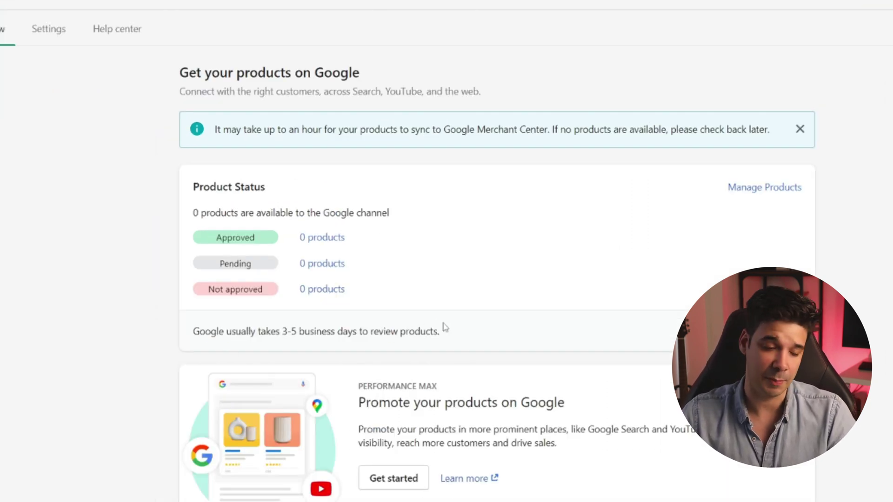
pyautogui.scroll(-4, 444, 327)
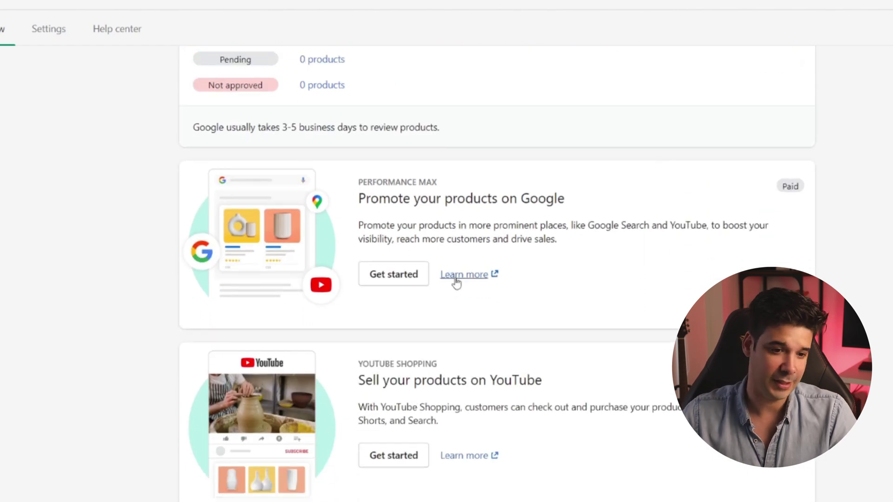
pyautogui.scroll(-1, 456, 282)
pyautogui.scroll(1, 428, 277)
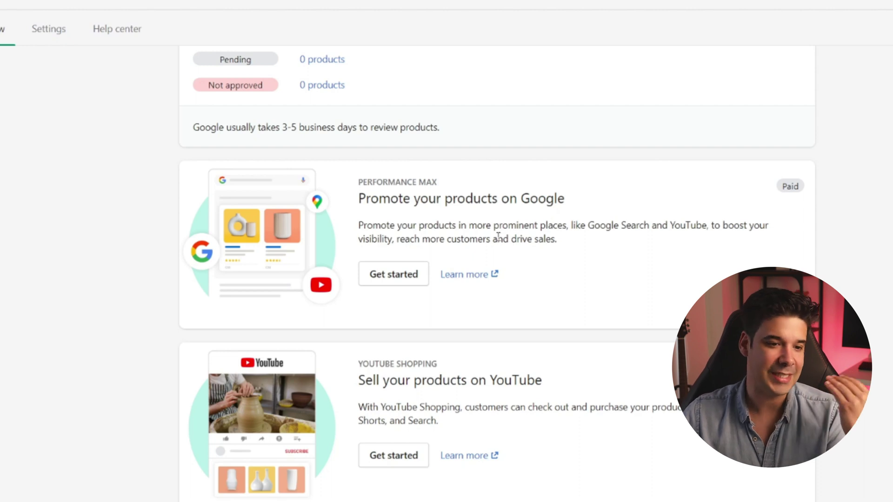
pyautogui.scroll(-2, 498, 237)
pyautogui.moveTo(361, 157); pyautogui.dragTo(565, 178)
pyautogui.scroll(-2, 542, 182)
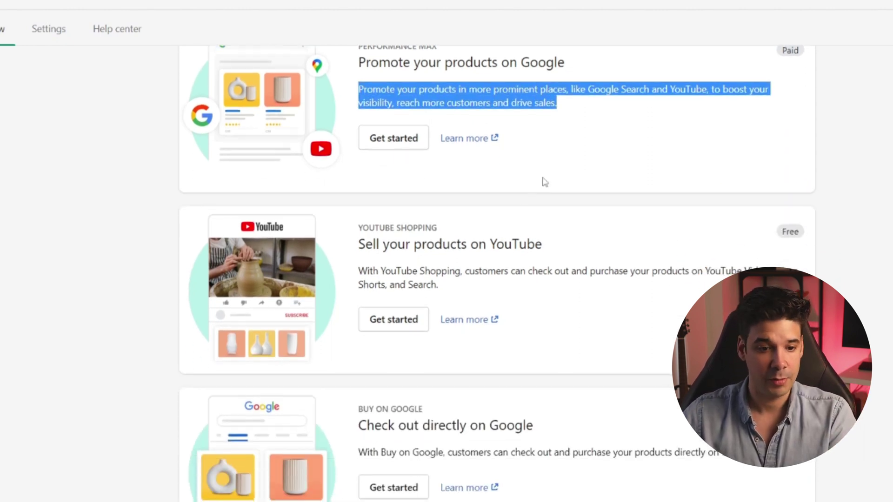
pyautogui.click(412, 268)
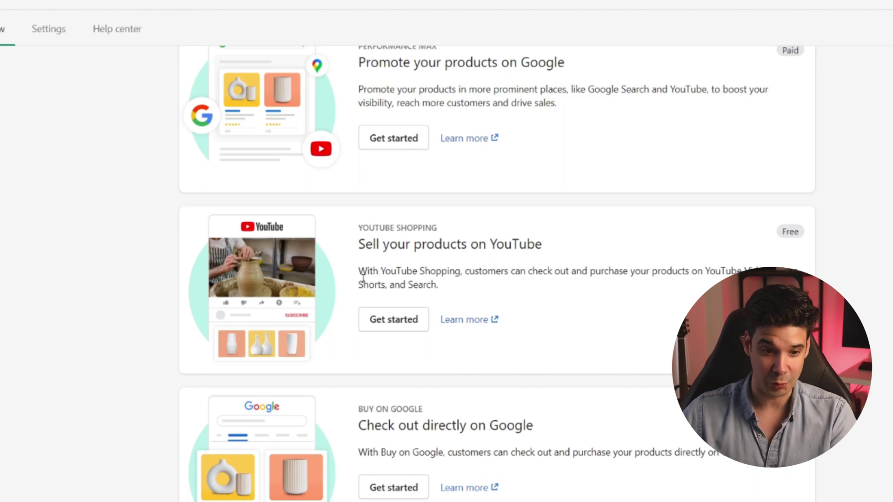
pyautogui.moveTo(363, 278); pyautogui.dragTo(396, 274)
pyautogui.scroll(-1, 283, 269)
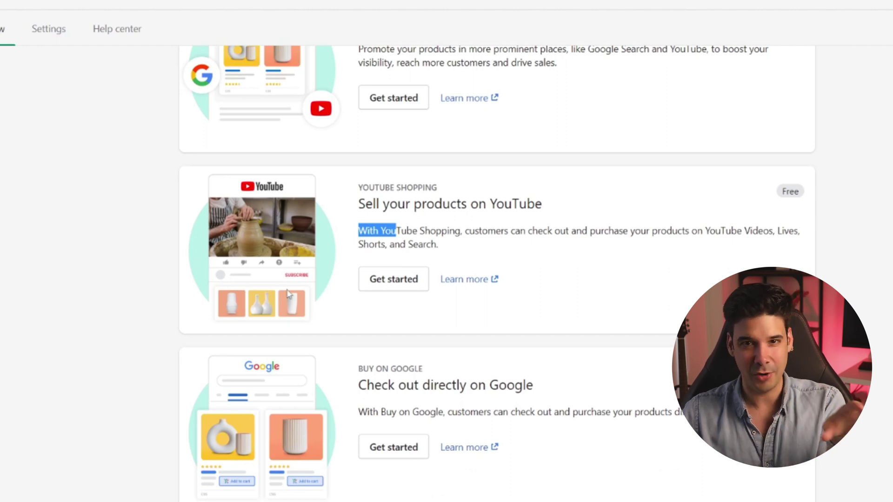
pyautogui.click(515, 223)
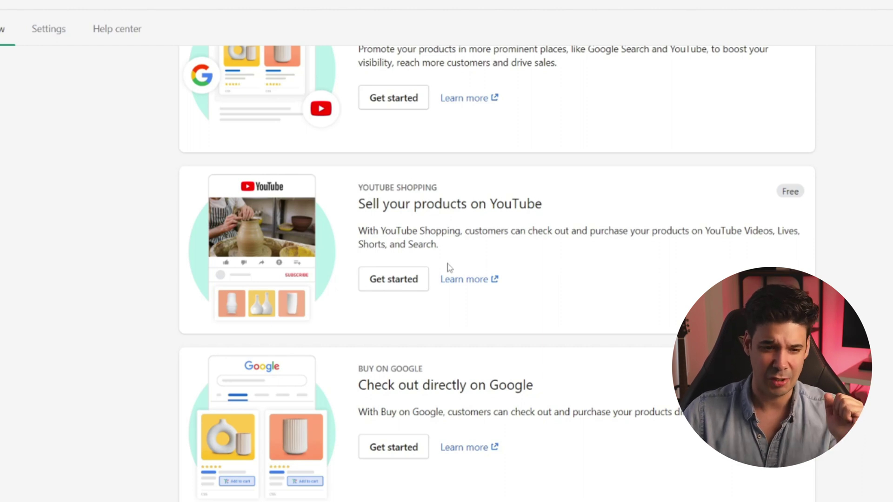
pyautogui.moveTo(357, 203); pyautogui.dragTo(476, 247)
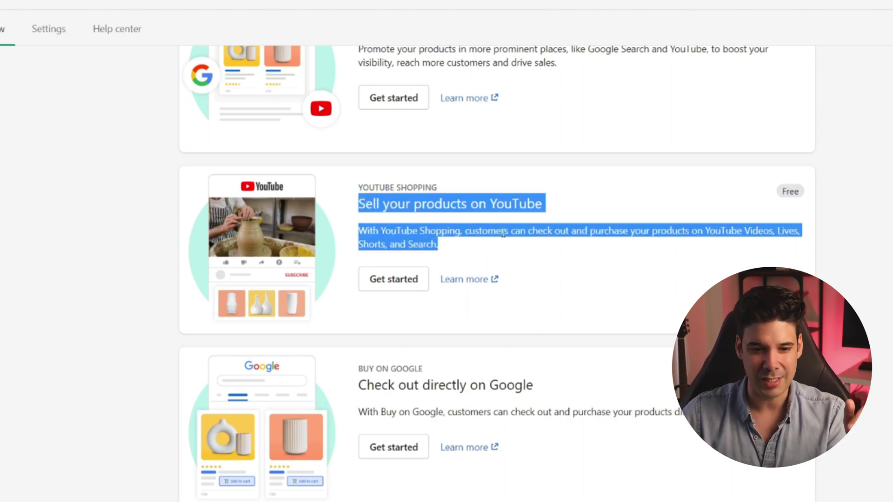
pyautogui.click(476, 247)
pyautogui.scroll(3, 439, 236)
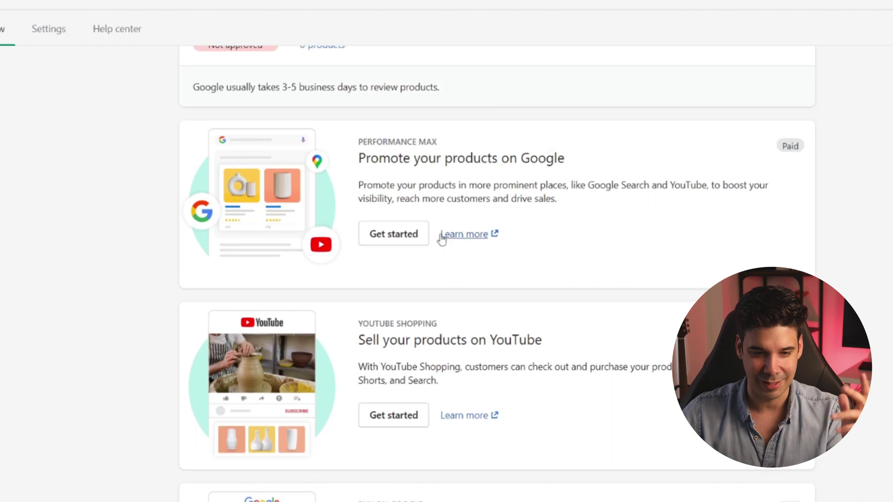
pyautogui.scroll(-3, 442, 244)
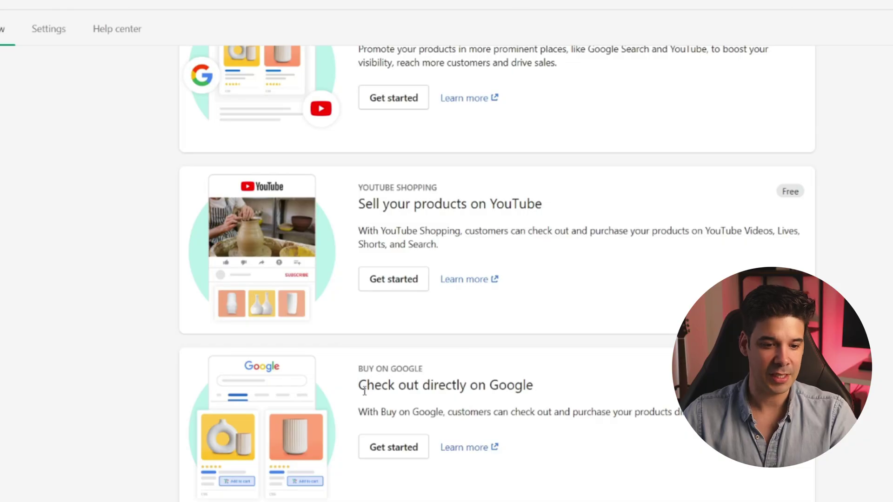
pyautogui.moveTo(364, 391); pyautogui.dragTo(511, 399)
pyautogui.click(509, 387)
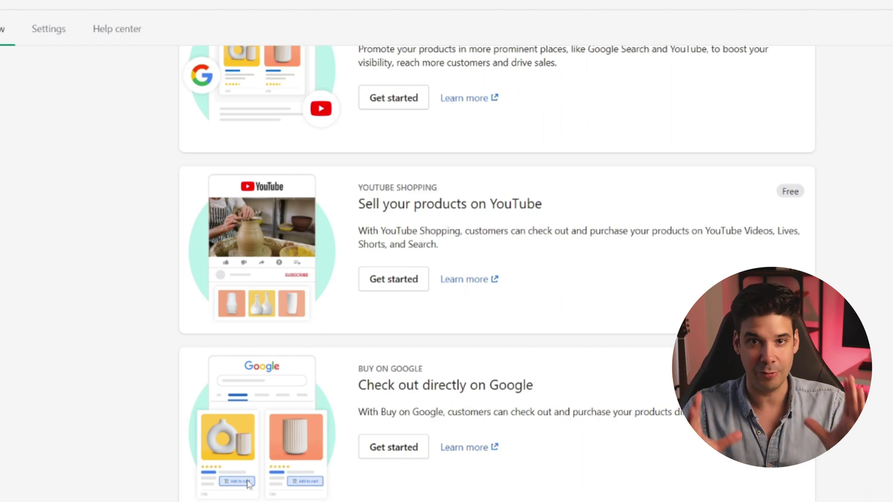
pyautogui.scroll(7, 374, 366)
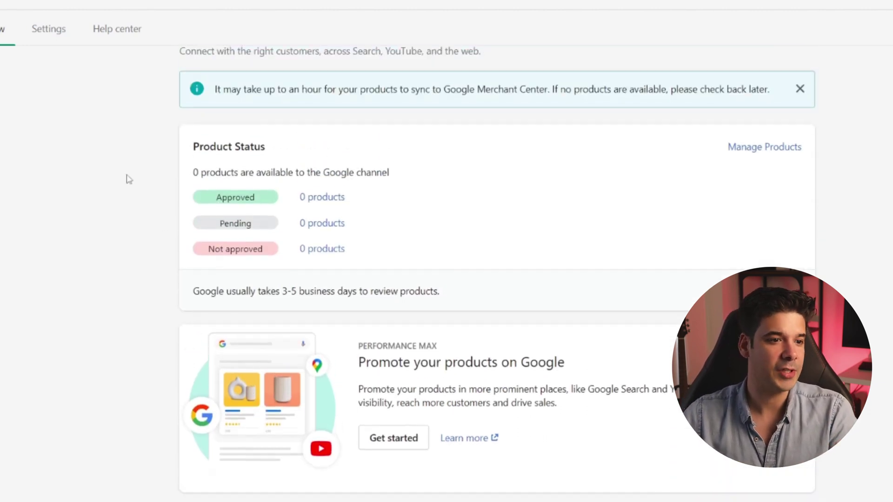
# Step: Scroll through the Google channel's feed settings, then open the linked Merchant Center account from its ID link
pyautogui.click(51, 31)
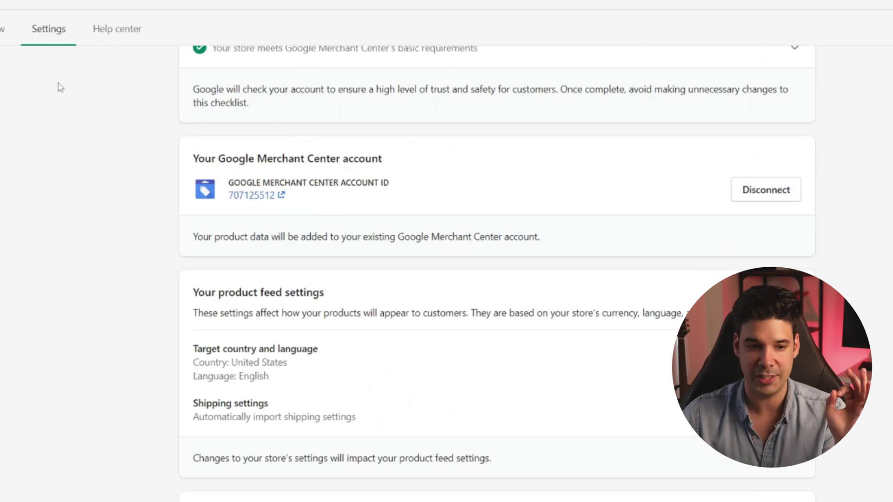
pyautogui.scroll(3, 133, 309)
pyautogui.scroll(-6, 320, 311)
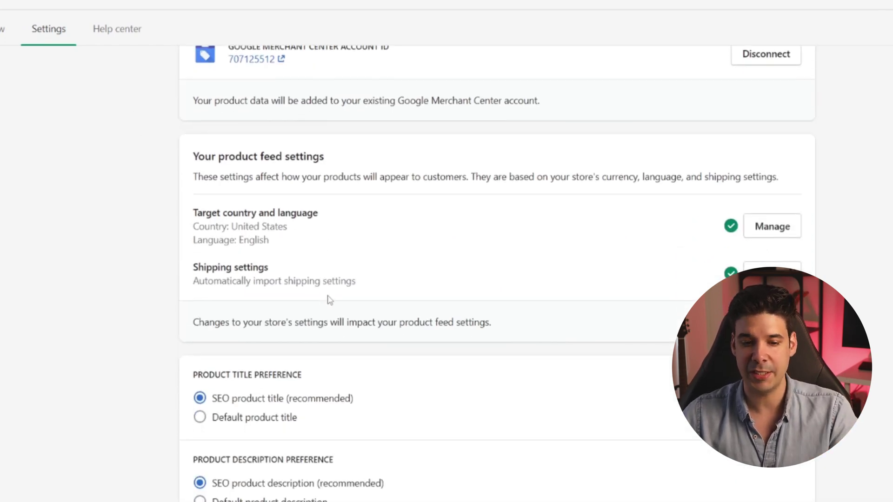
pyautogui.scroll(-1, 329, 300)
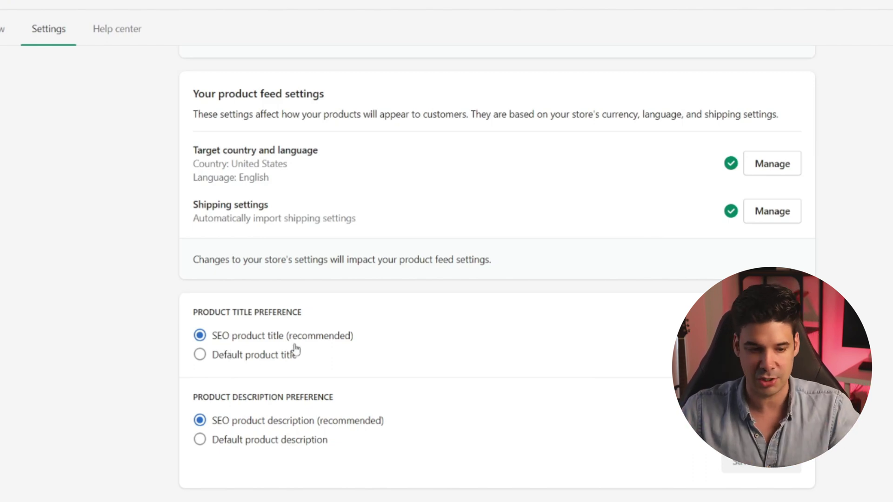
pyautogui.scroll(6, 259, 335)
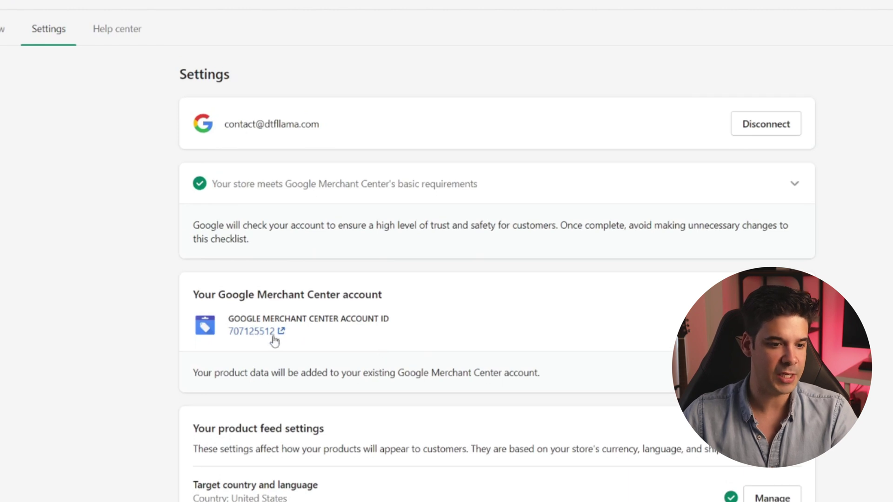
pyautogui.click(265, 332)
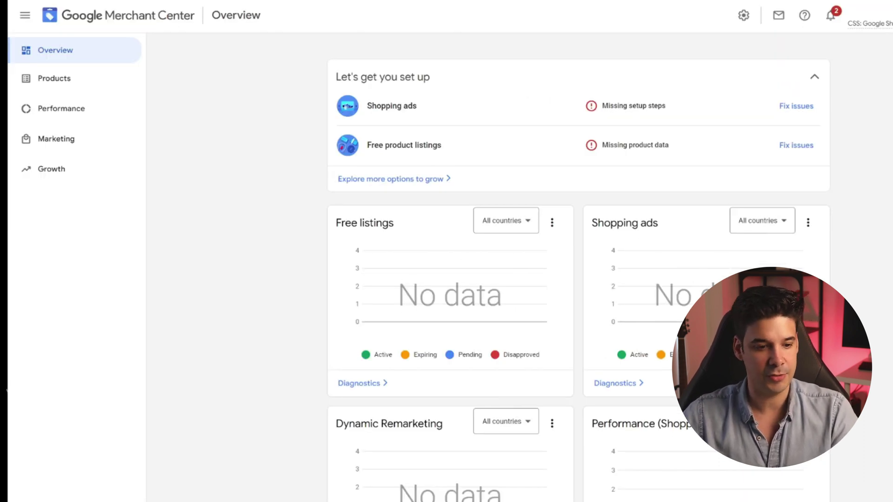
pyautogui.scroll(-3, 590, 273)
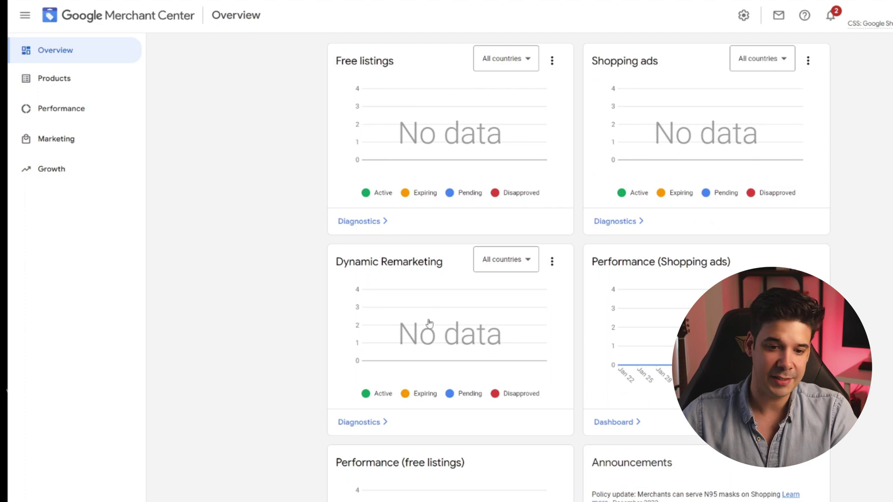
pyautogui.scroll(-1, 429, 322)
pyautogui.scroll(4, 576, 355)
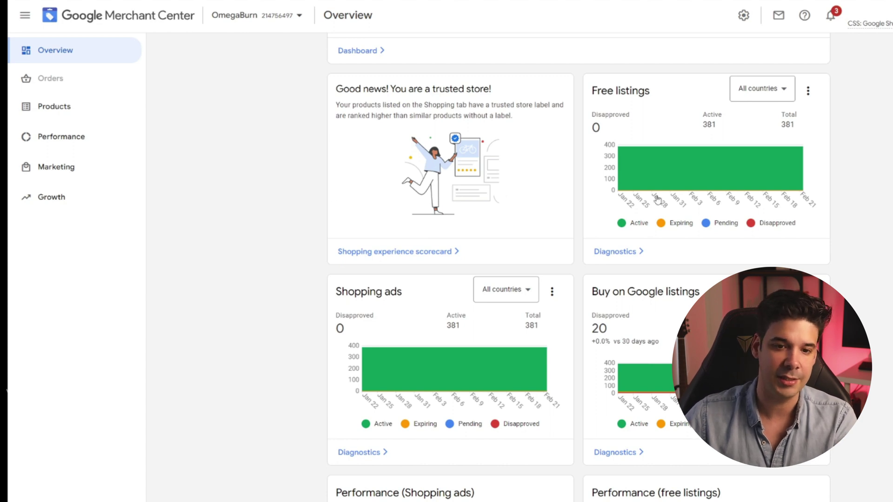
# Step: Review the Overview charts, including the 381 active free listings, then go to Products diagnostics
pyautogui.moveTo(692, 164)
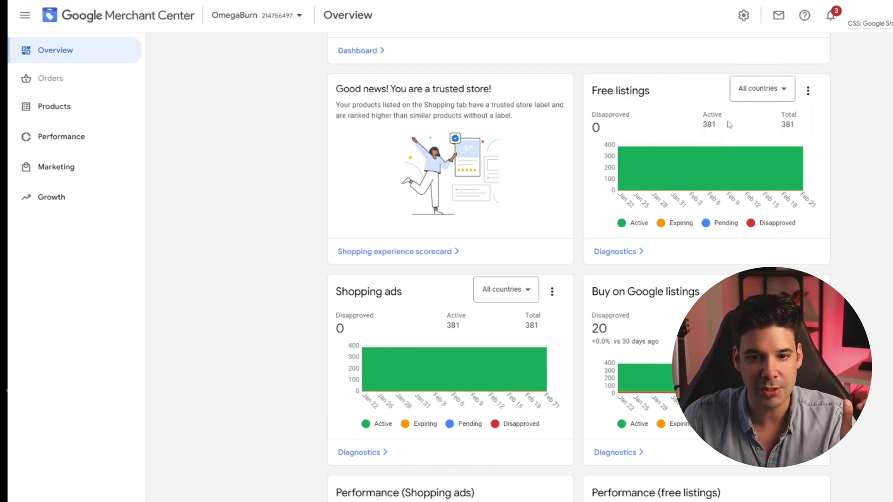
pyautogui.doubleClick(720, 126)
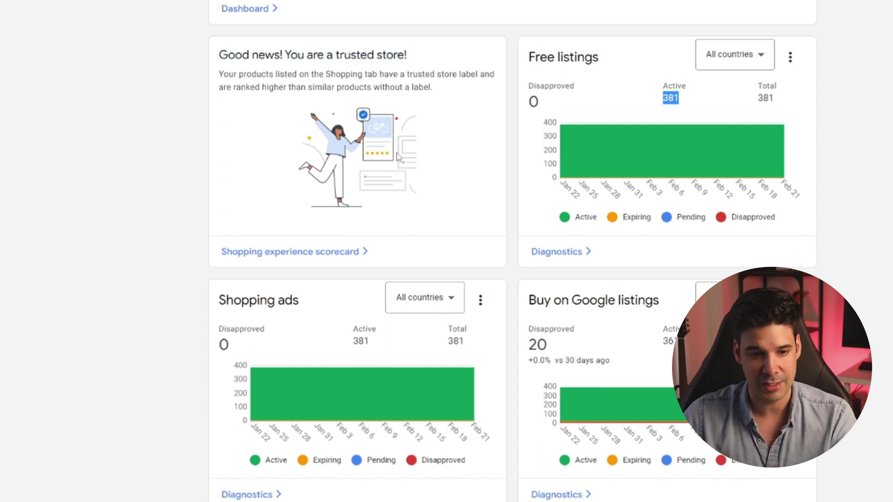
pyautogui.scroll(-1, 391, 153)
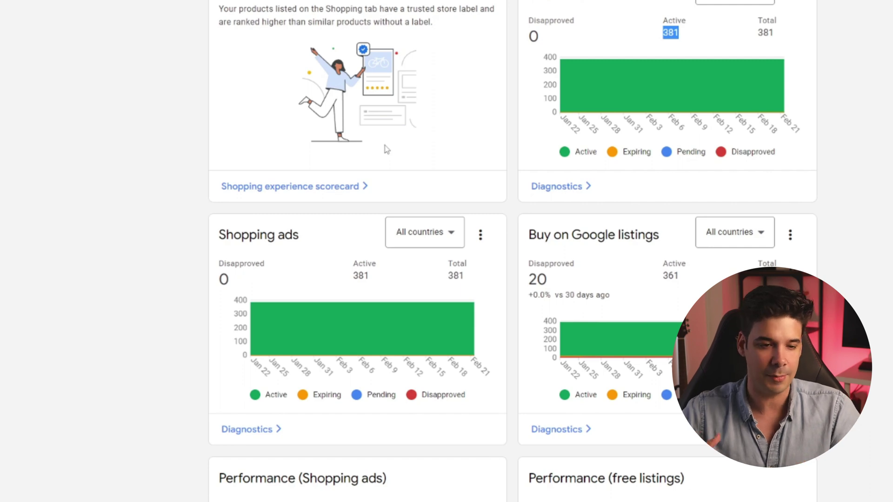
pyautogui.scroll(-4, 385, 148)
pyautogui.moveTo(299, 369)
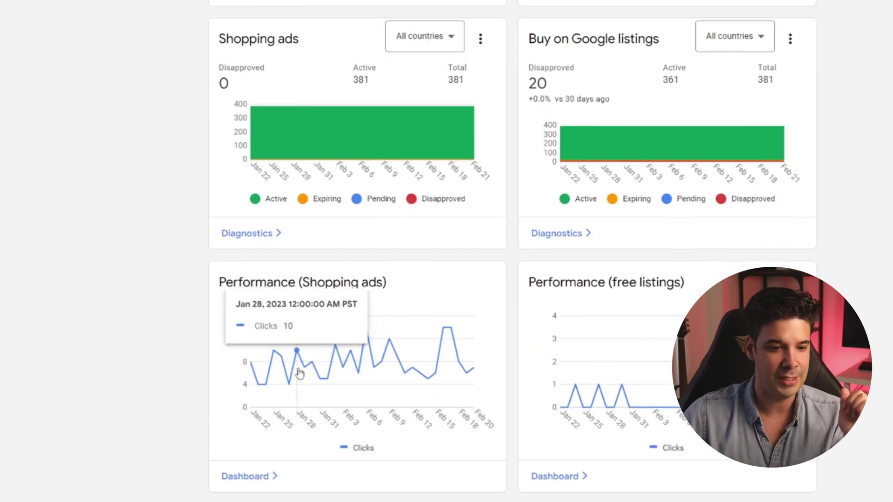
pyautogui.scroll(-1, 596, 367)
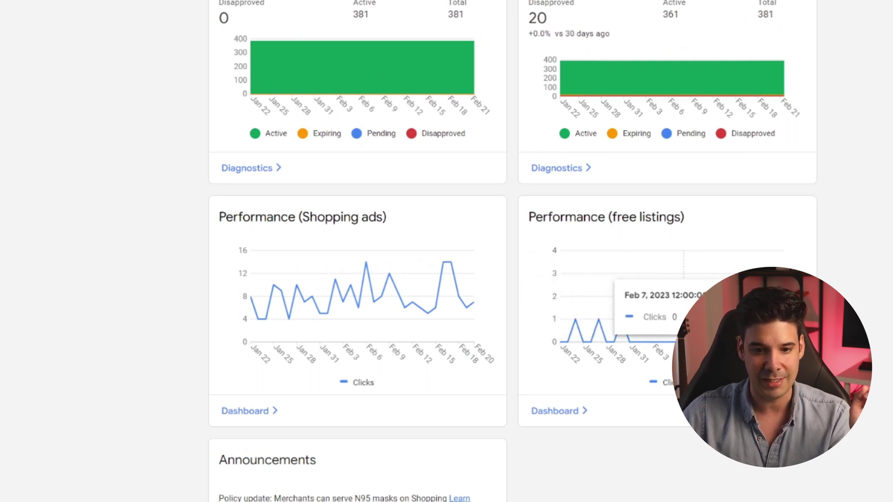
pyautogui.scroll(-1, 289, 291)
pyautogui.scroll(1, 319, 291)
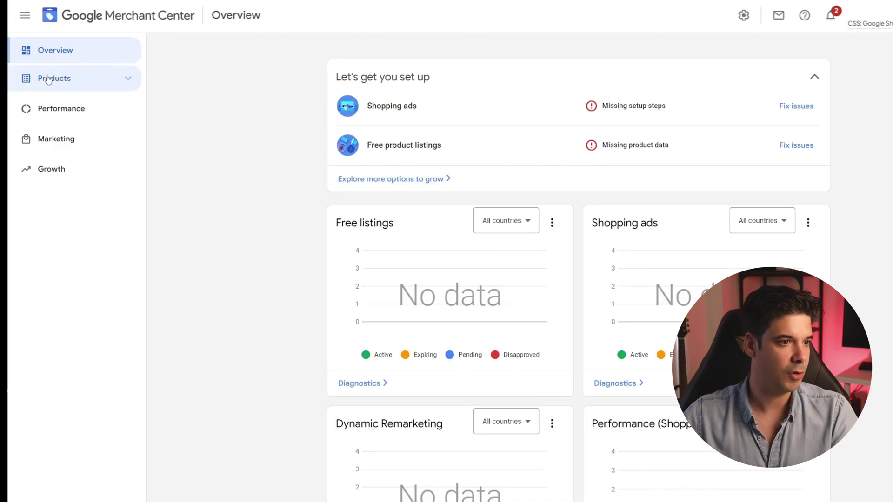
pyautogui.click(52, 84)
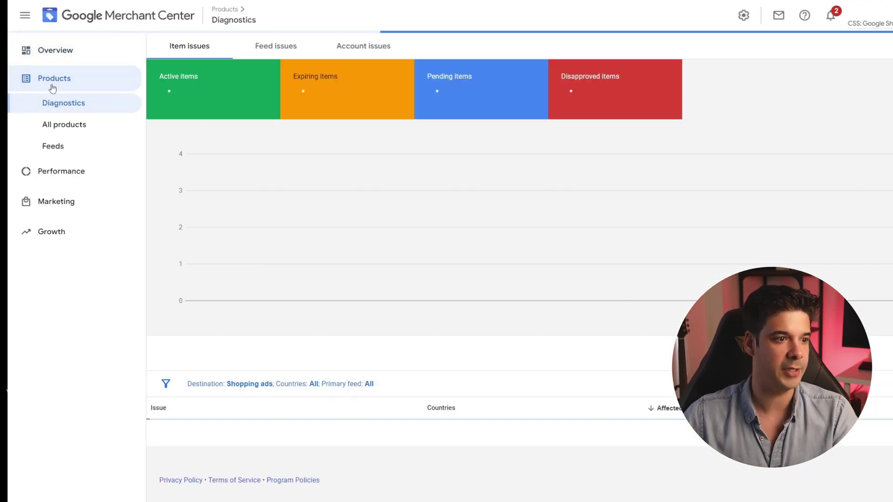
# Step: Show All products and scroll the table of 112 products, 13 with fix suggestions
pyautogui.click(65, 124)
pyautogui.scroll(-15, 520, 267)
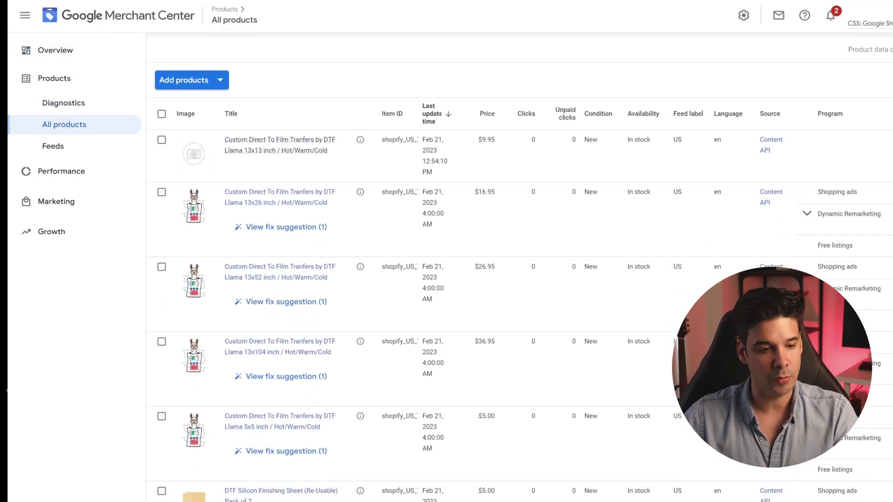
pyautogui.scroll(-20, 520, 268)
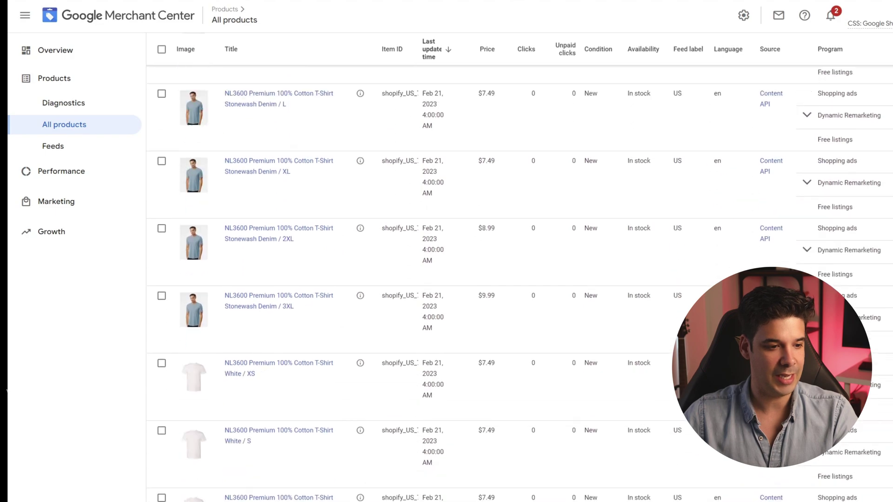
pyautogui.scroll(20, 430, 333)
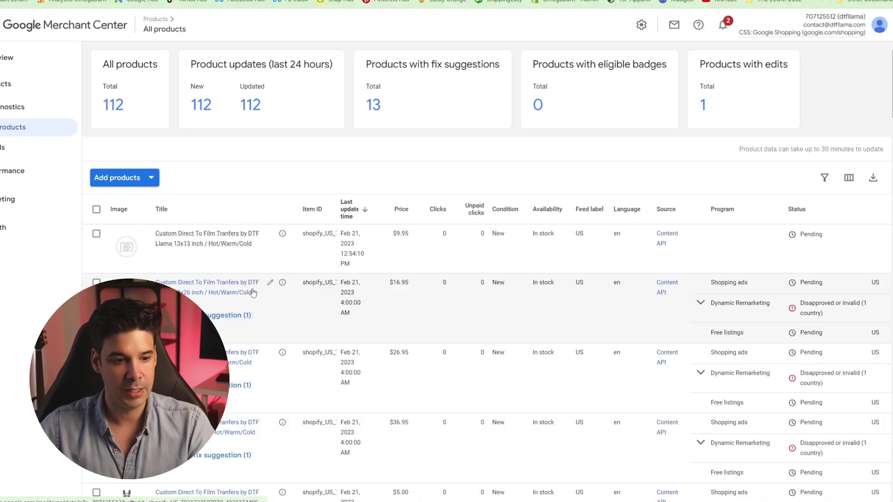
# Step: Apply the missing-GTIN fix on the 13x26 inch transfer, marking it one-of-a-kind with no identifier
pyautogui.click(232, 315)
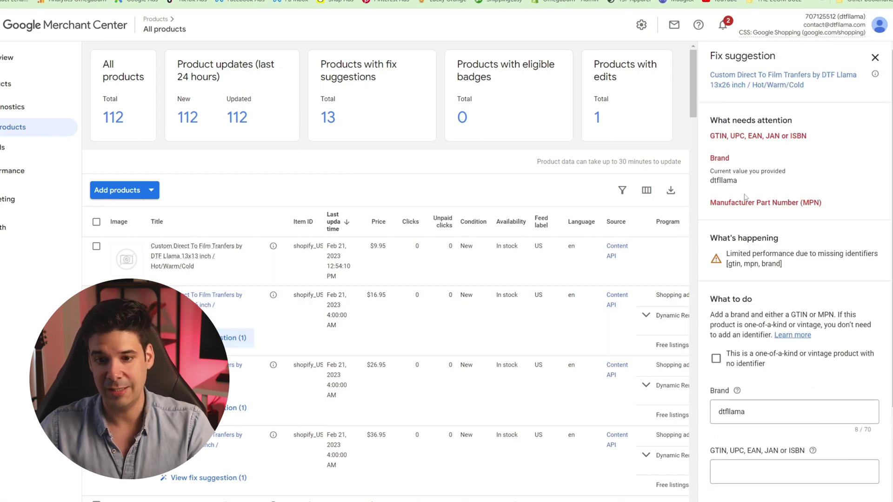
pyautogui.scroll(-1, 729, 180)
pyautogui.scroll(1, 712, 134)
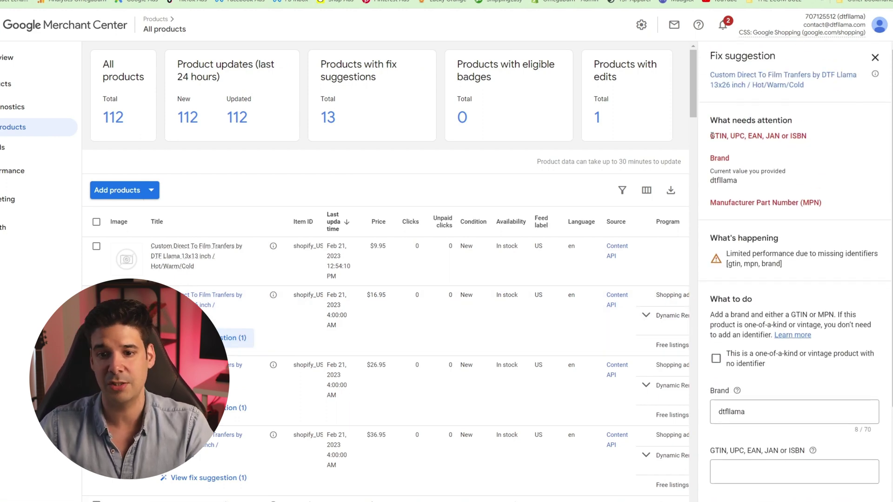
pyautogui.moveTo(712, 136); pyautogui.dragTo(860, 144)
pyautogui.moveTo(796, 135); pyautogui.dragTo(801, 136)
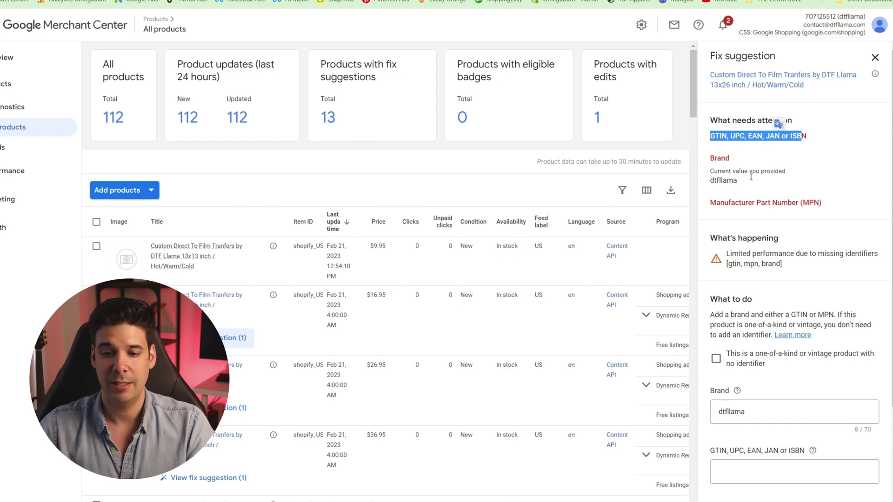
pyautogui.click(716, 359)
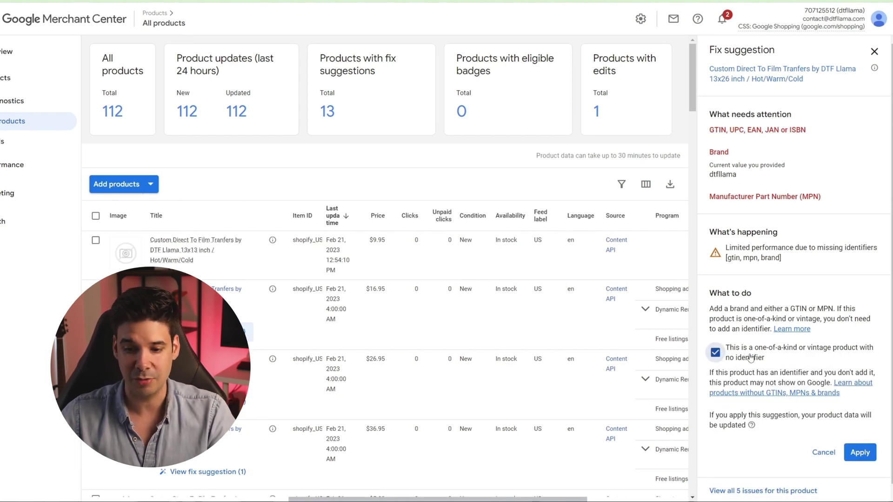
pyautogui.scroll(-1, 782, 341)
pyautogui.click(863, 442)
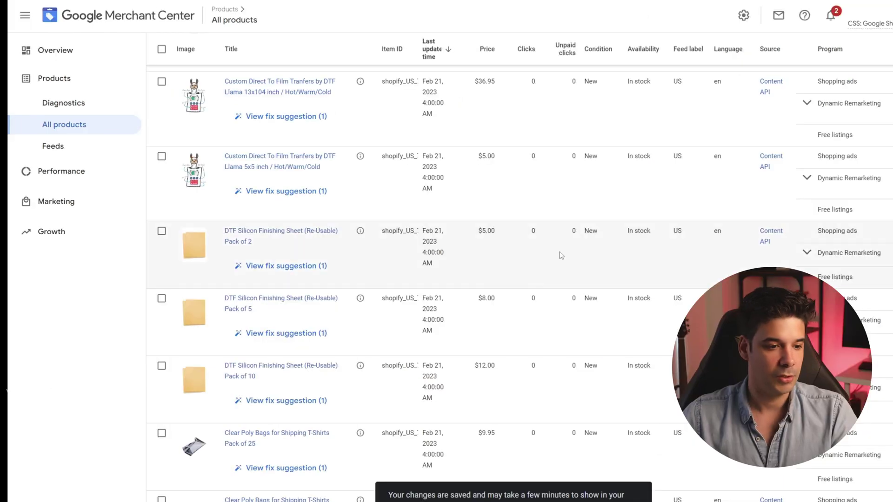
pyautogui.scroll(5, 560, 254)
pyautogui.scroll(-3, 575, 262)
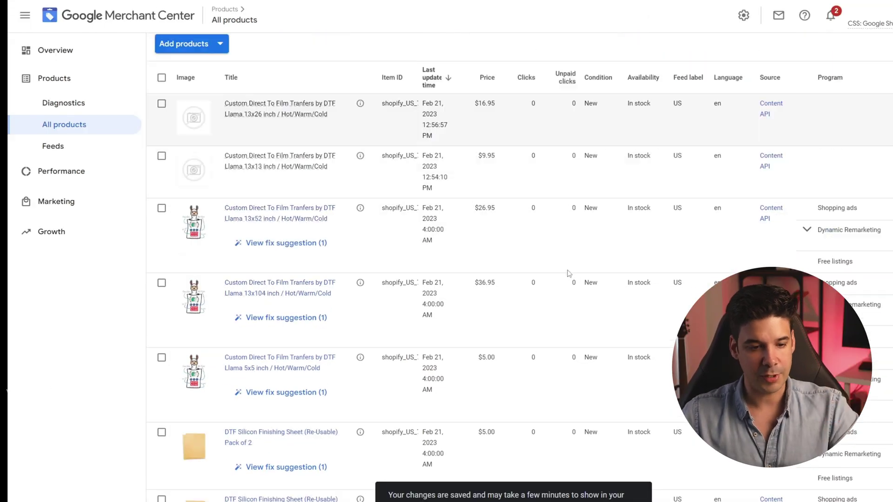
pyautogui.scroll(-1, 567, 274)
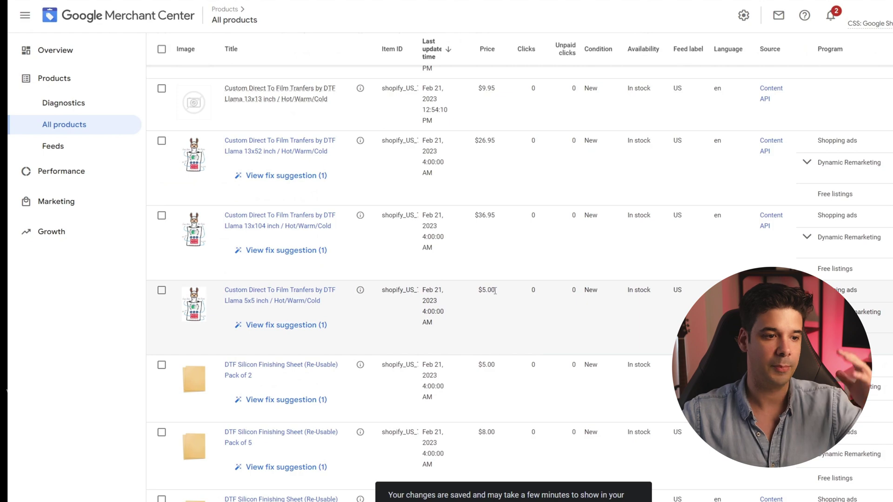
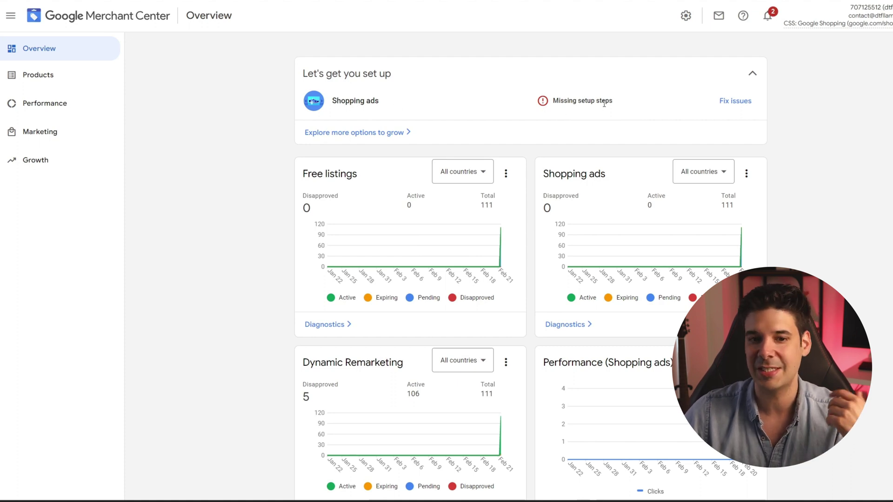
# Step: From Merchant Center's Shopping ads setup issues, create a new Google Ads account and link it
pyautogui.click(733, 102)
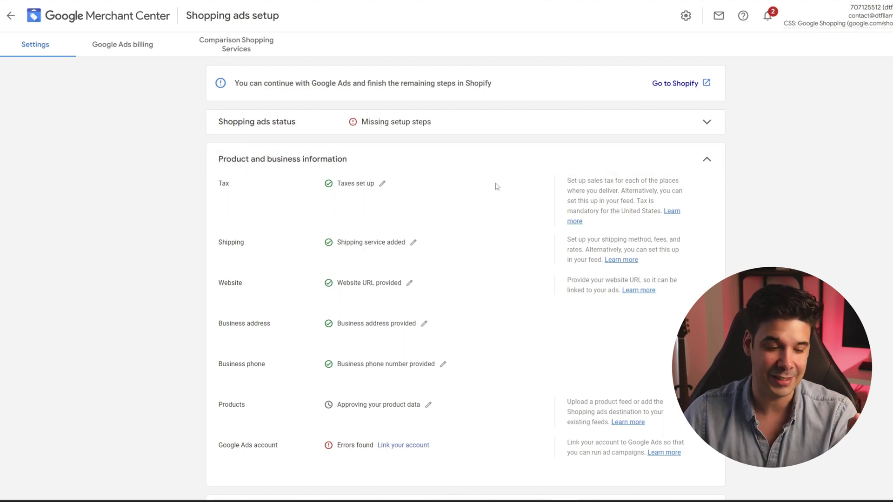
pyautogui.scroll(-2, 496, 186)
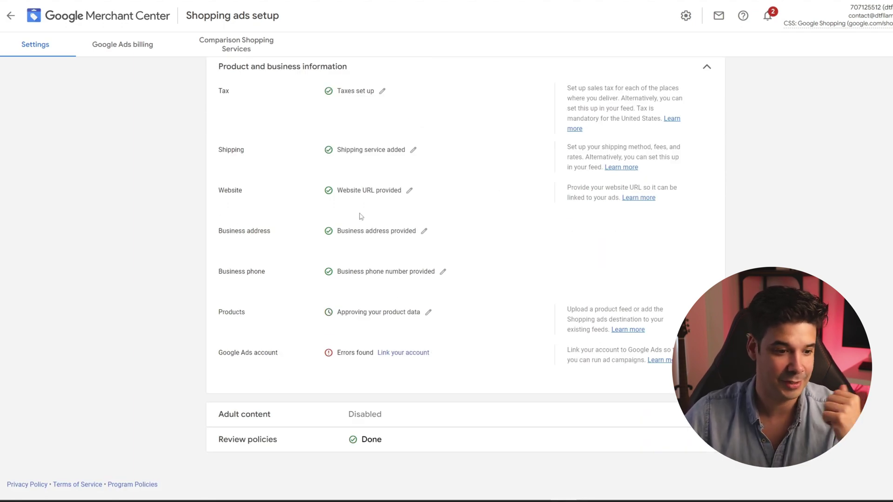
pyautogui.scroll(2, 311, 219)
pyautogui.scroll(-2, 279, 303)
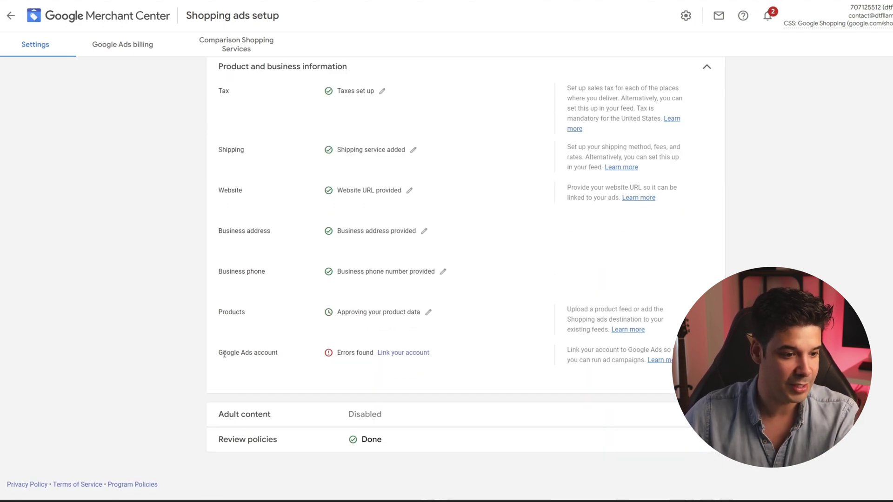
pyautogui.click(413, 354)
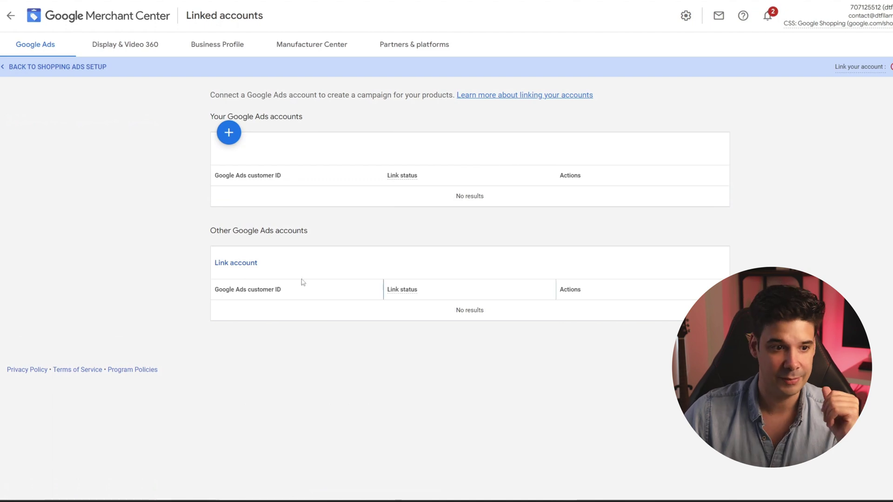
pyautogui.click(230, 135)
pyautogui.click(594, 340)
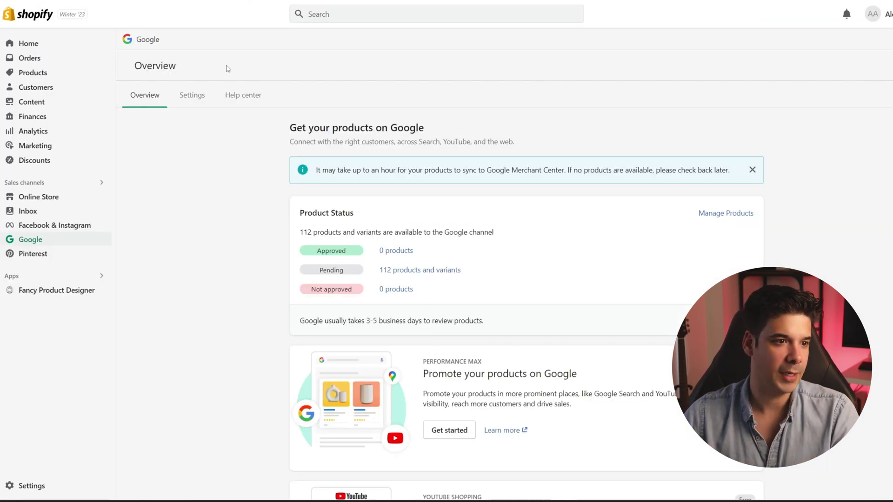
pyautogui.scroll(-3, 245, 165)
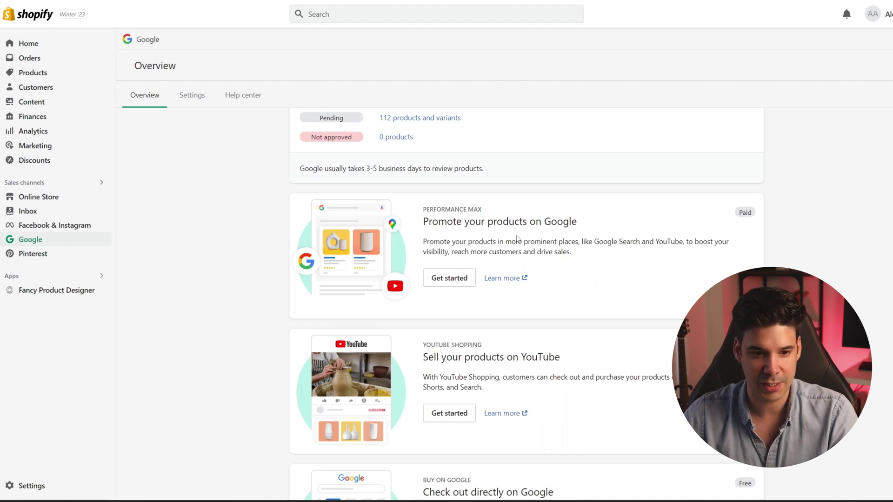
# Step: Begin Performance Max setup in Shopify, connect the Google Ads account and open billing confirmation
pyautogui.click(447, 280)
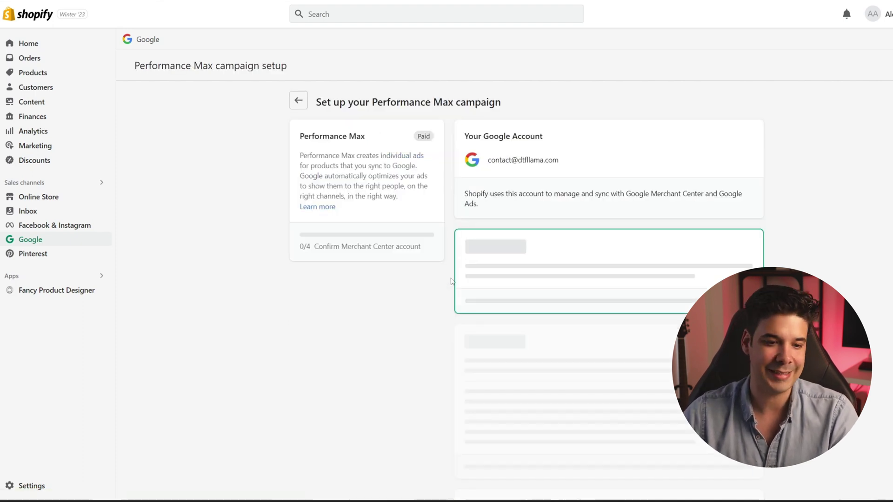
pyautogui.scroll(-1, 668, 267)
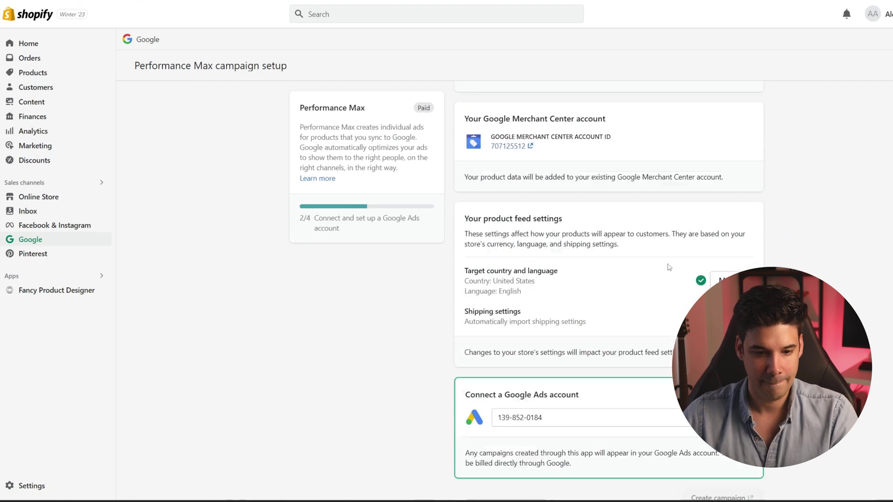
pyautogui.scroll(-1, 668, 267)
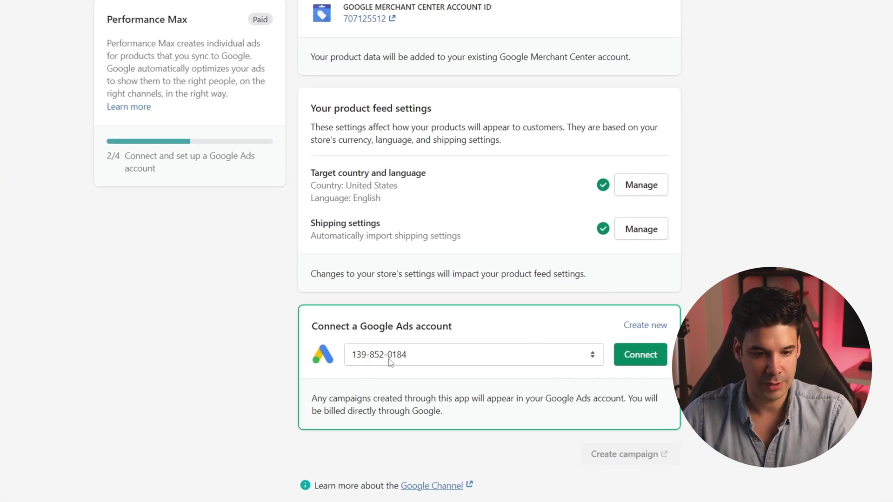
pyautogui.click(645, 358)
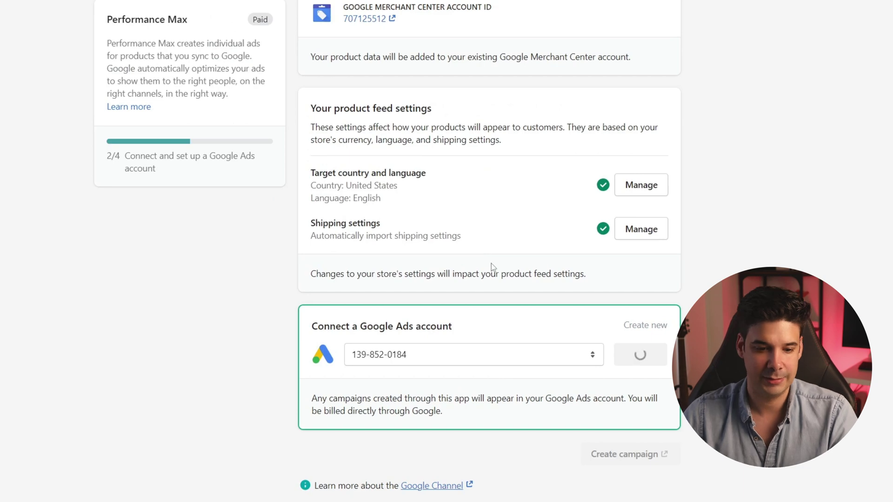
pyautogui.click(535, 370)
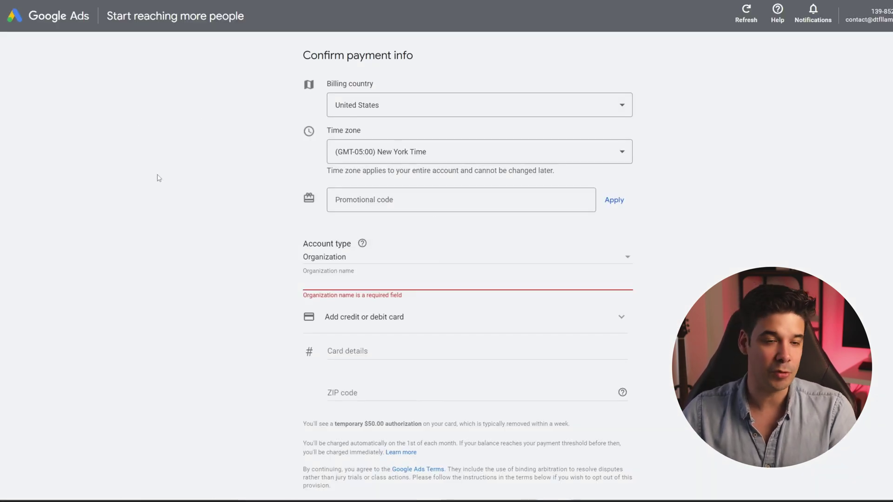
# Step: Scroll through the Confirm payment info form in Google Ads
pyautogui.scroll(-2, 363, 206)
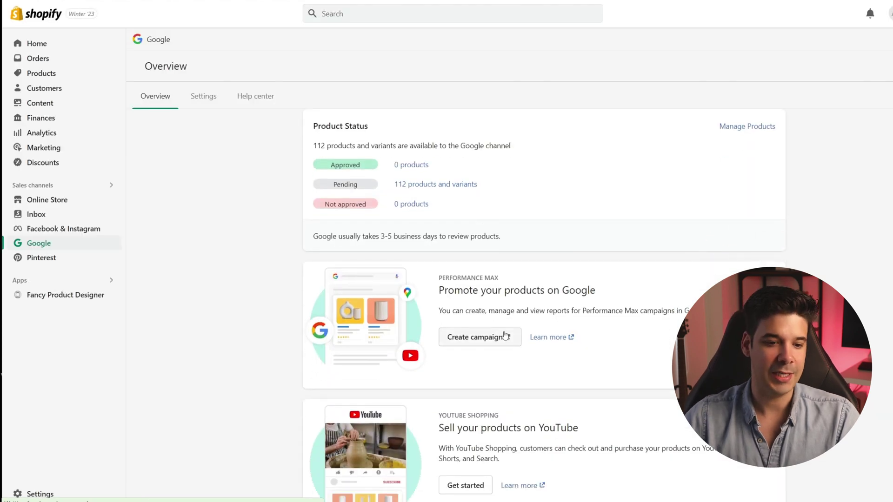
# Step: Start a new Performance Max campaign from Merchant Center's Ad campaigns page
pyautogui.click(472, 343)
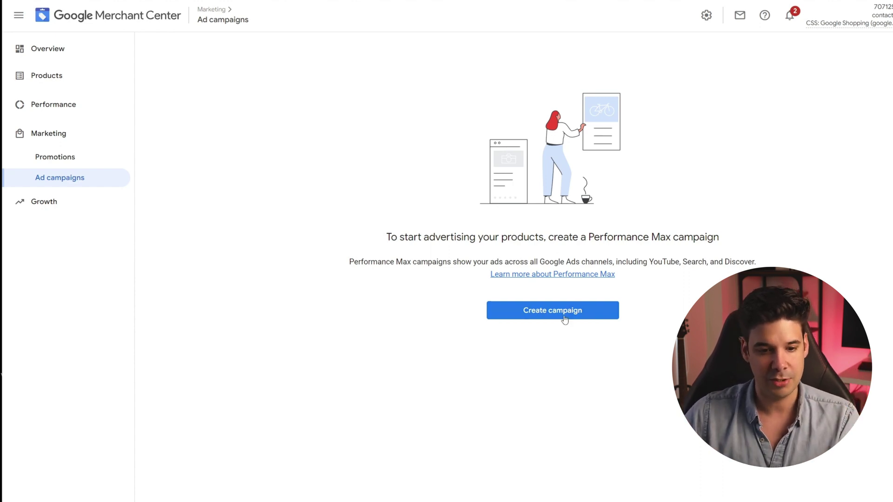
pyautogui.click(549, 312)
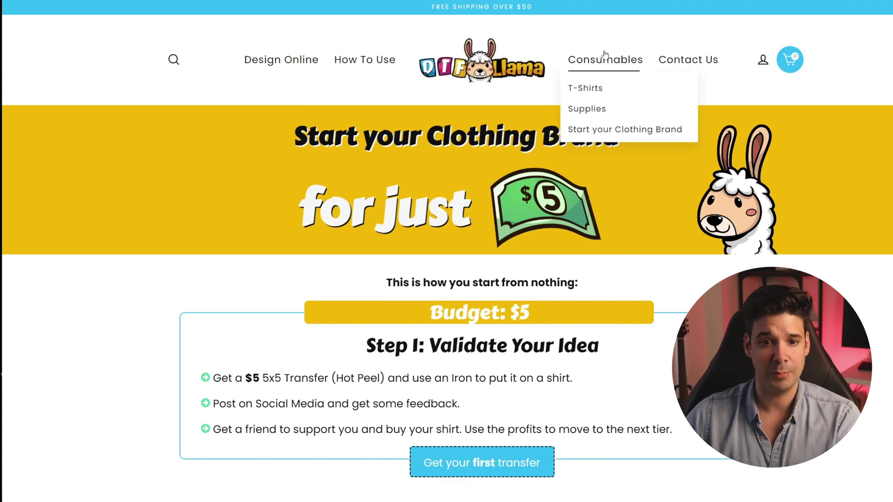
# Step: Open the NL3600 Premium 100% Cotton T-Shirt from the Consumables T-Shirts collection and scroll its page
pyautogui.moveTo(604, 61)
pyautogui.click(593, 90)
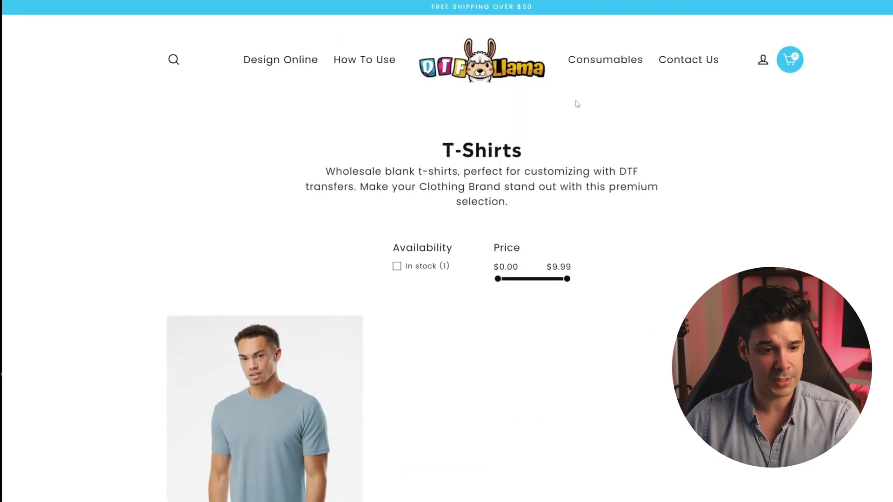
pyautogui.click(312, 339)
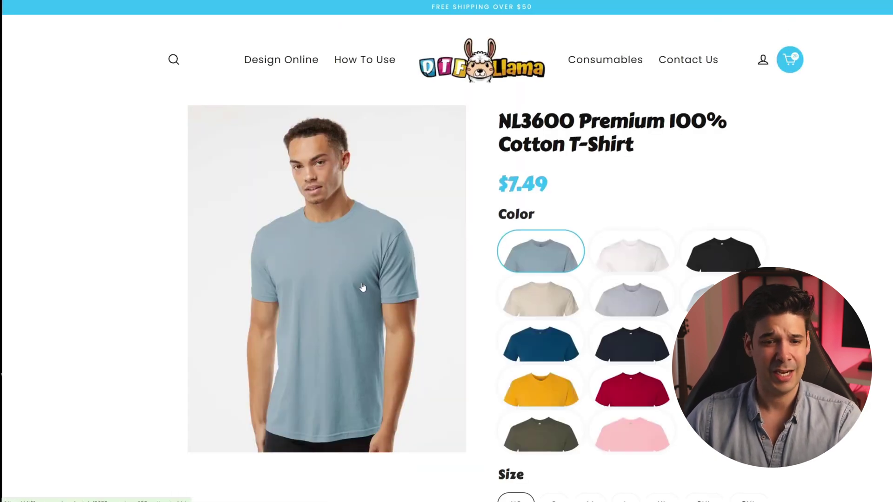
pyautogui.scroll(-2, 650, 222)
pyautogui.scroll(-8, 650, 222)
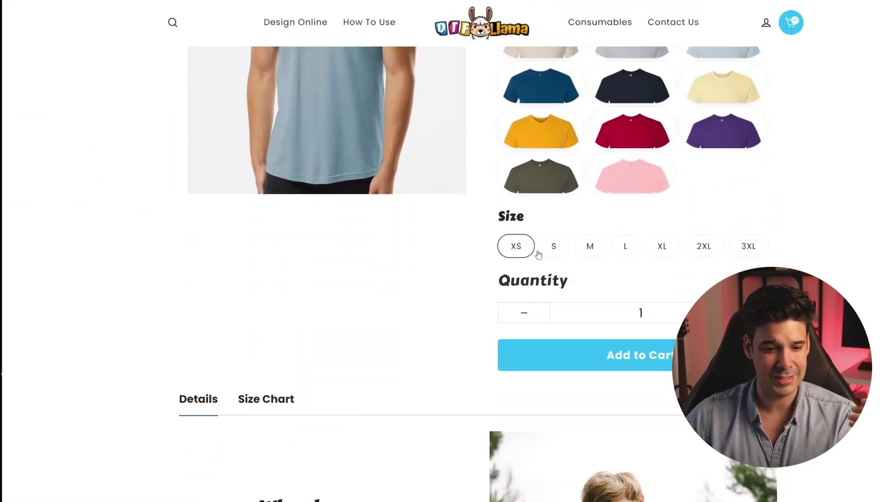
pyautogui.scroll(-15, 510, 253)
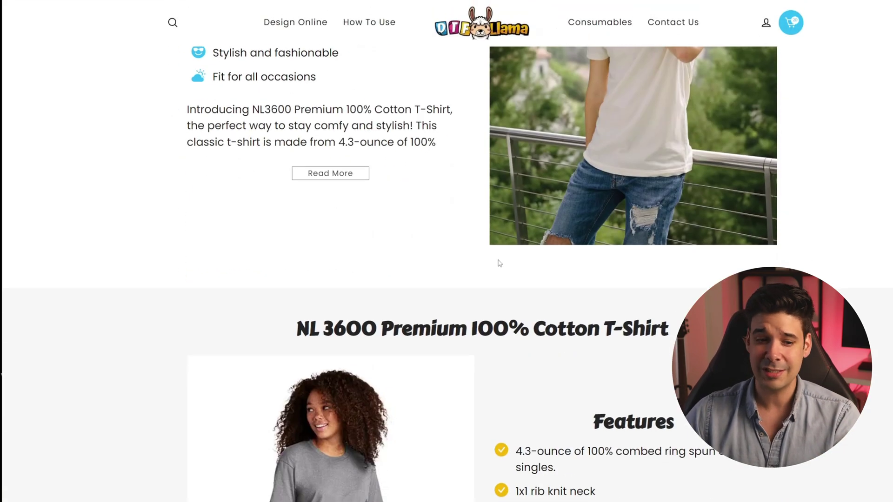
pyautogui.scroll(15, 500, 271)
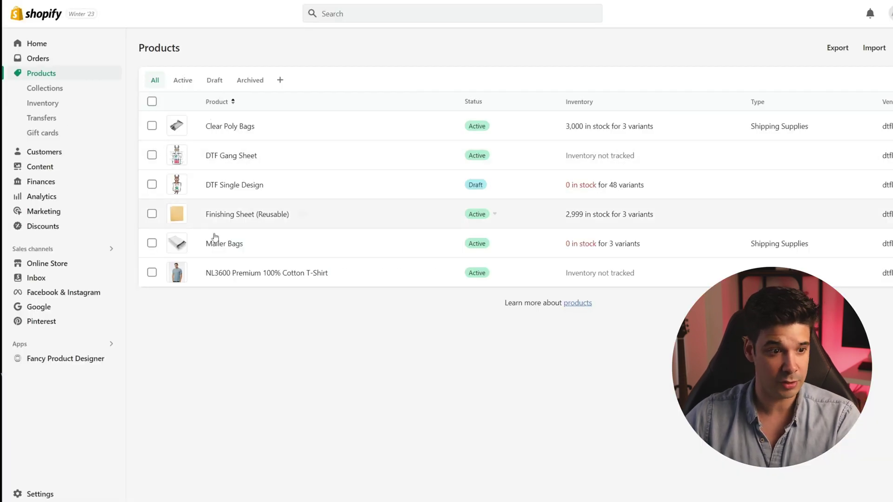
# Step: Toggle Google off and back on in the NL3600 T-shirt's sales channels, keeping all five enabled
pyautogui.click(384, 276)
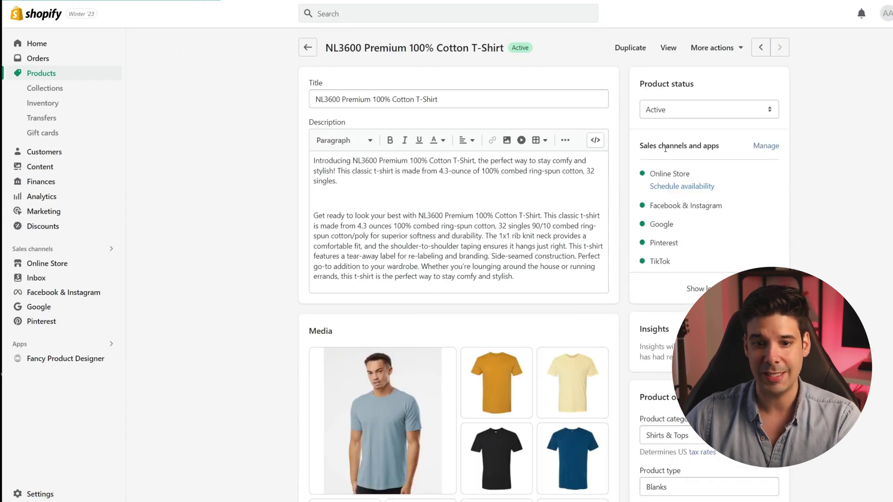
pyautogui.click(762, 146)
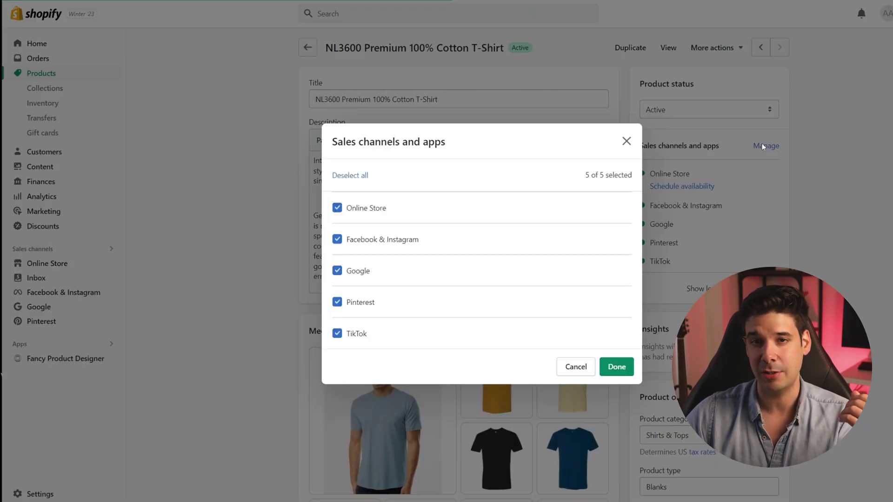
pyautogui.click(341, 274)
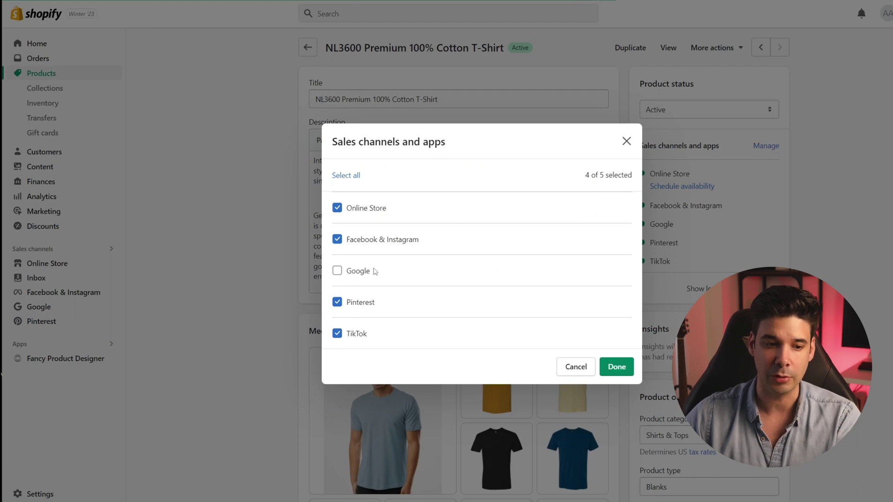
pyautogui.click(338, 272)
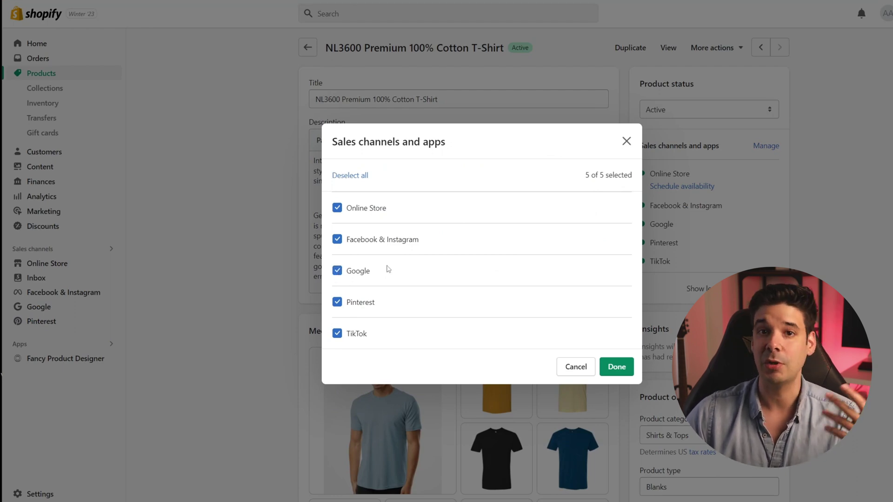
pyautogui.click(576, 369)
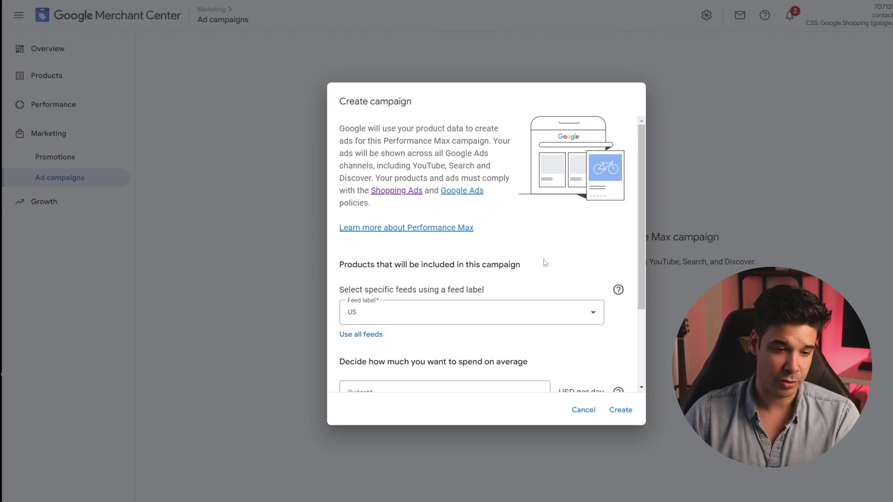
# Step: Set a 10 daily budget and create the Performance Max campaign
pyautogui.scroll(-1, 458, 298)
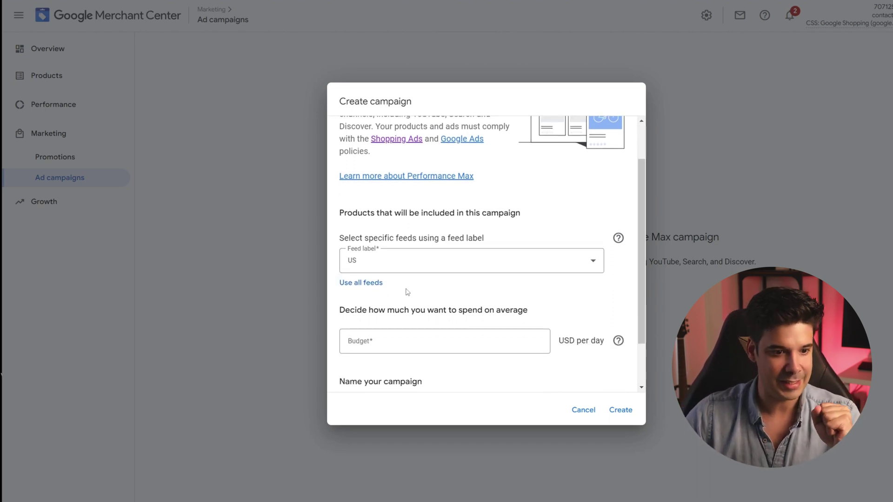
pyautogui.scroll(-1, 398, 275)
pyautogui.click(395, 289)
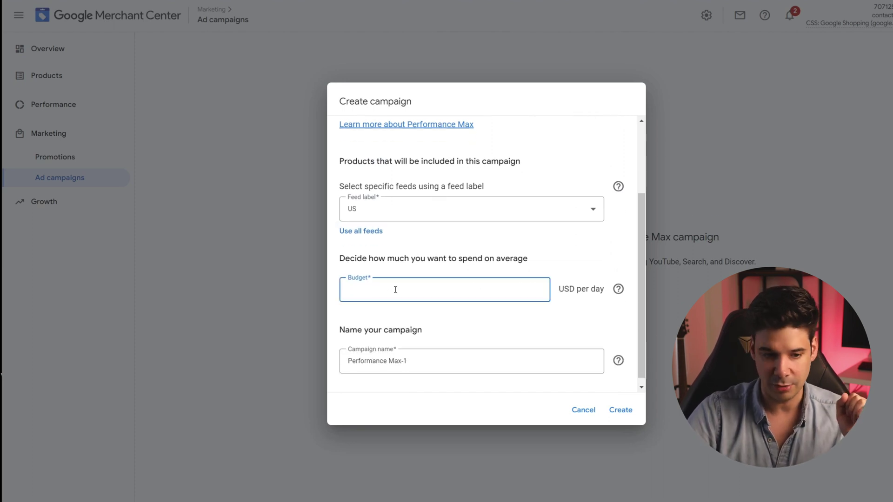
pyautogui.write('10')
pyautogui.click(536, 328)
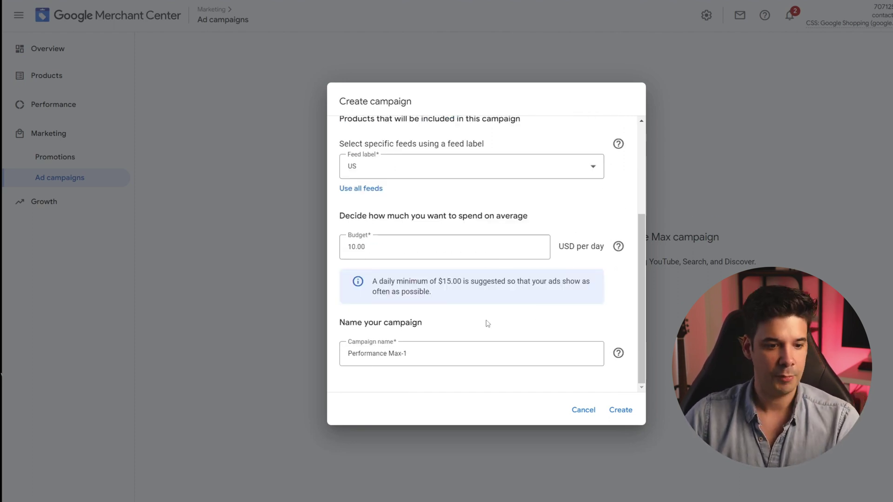
pyautogui.click(620, 410)
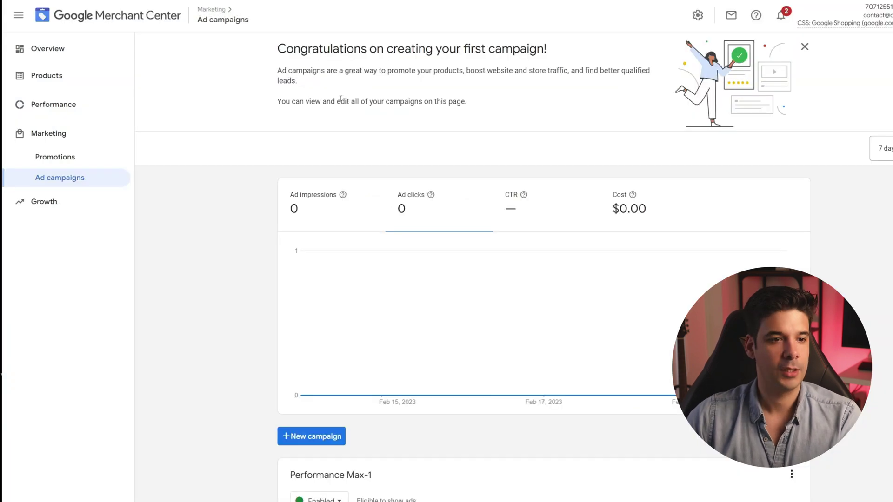
# Step: Highlight the congratulations text, then dismiss the campaign management tour tip
pyautogui.moveTo(277, 48); pyautogui.dragTo(547, 52)
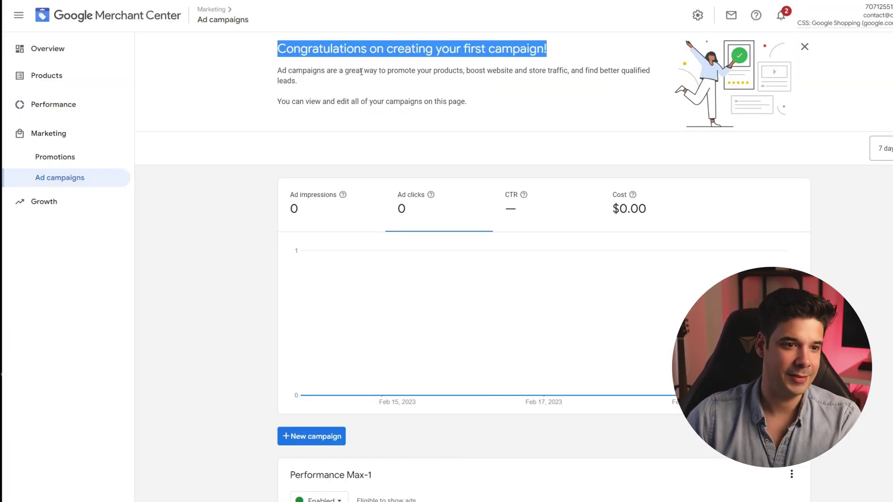
pyautogui.moveTo(281, 71); pyautogui.dragTo(617, 71)
pyautogui.click(573, 99)
pyautogui.scroll(-3, 538, 121)
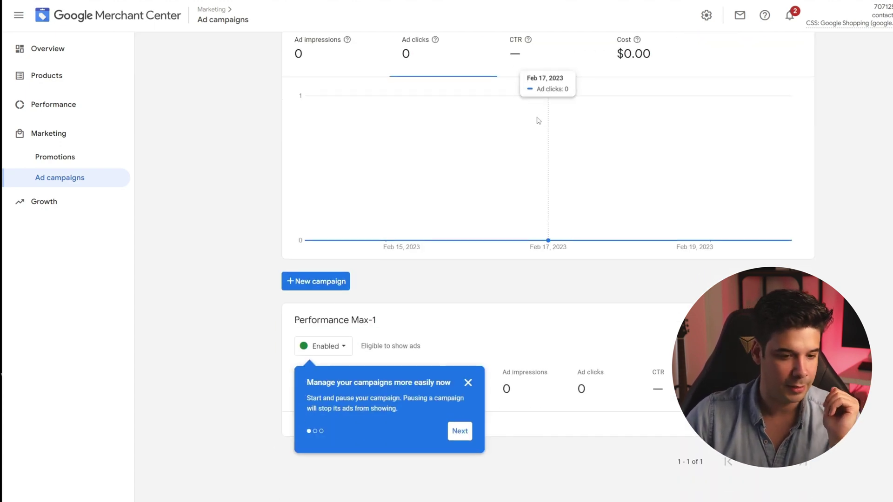
pyautogui.click(468, 368)
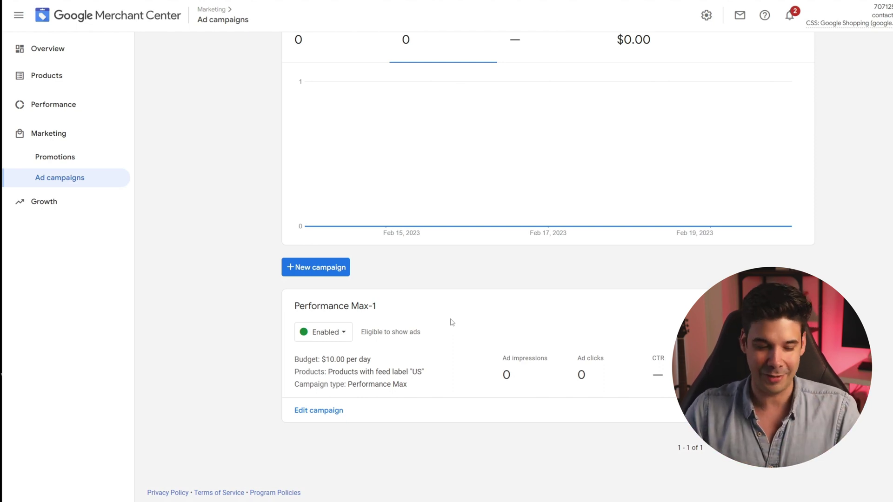
# Step: Open Performance Max-1's edit dialog and view the campaign in Google Ads
pyautogui.click(320, 416)
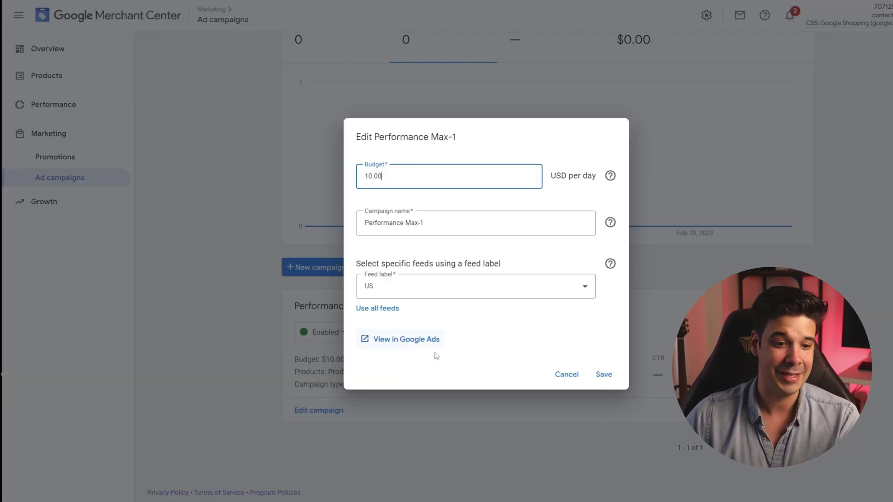
pyautogui.click(399, 342)
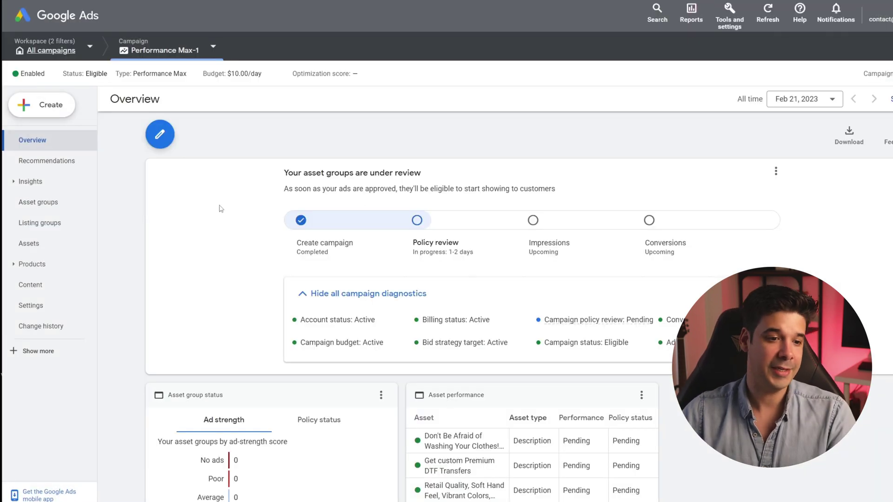
pyautogui.scroll(-3, 355, 253)
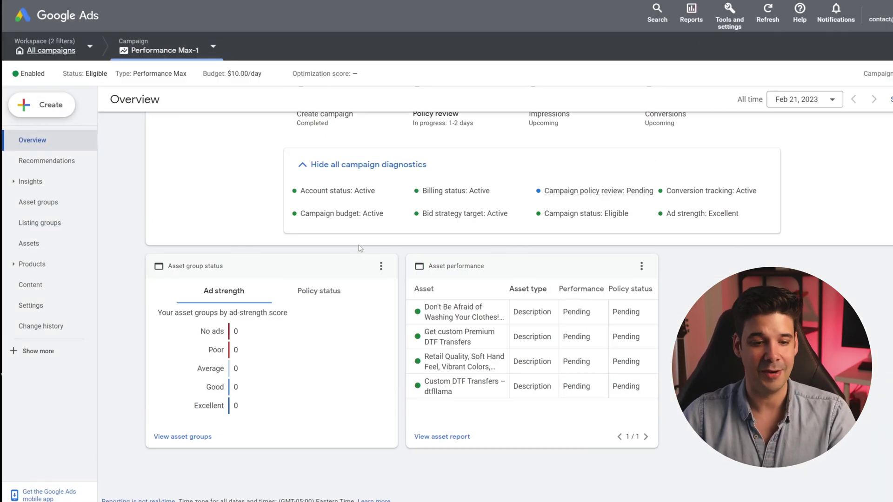
pyautogui.scroll(1, 372, 288)
pyautogui.scroll(2, 390, 300)
pyautogui.scroll(-1, 409, 283)
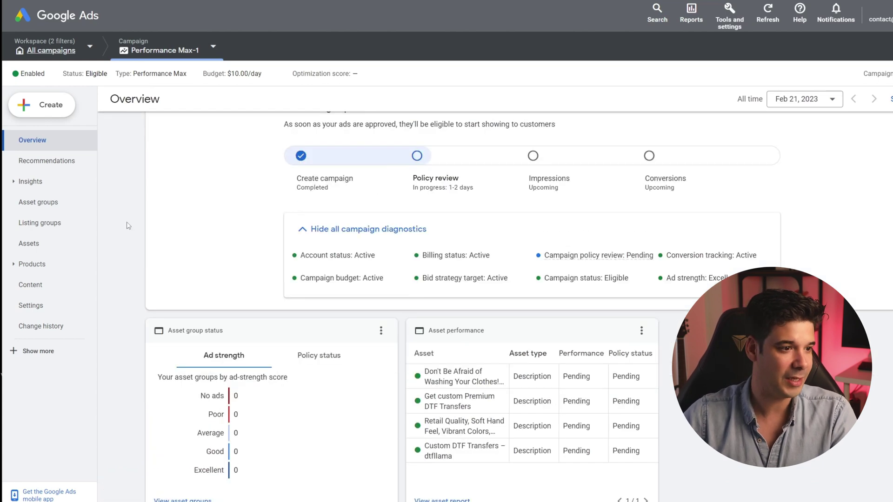
pyautogui.moveTo(462, 378)
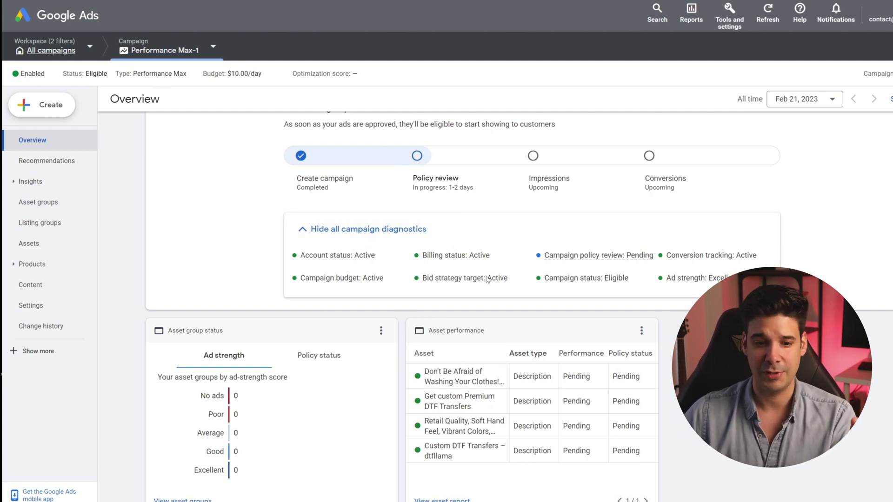
pyautogui.moveTo(609, 260)
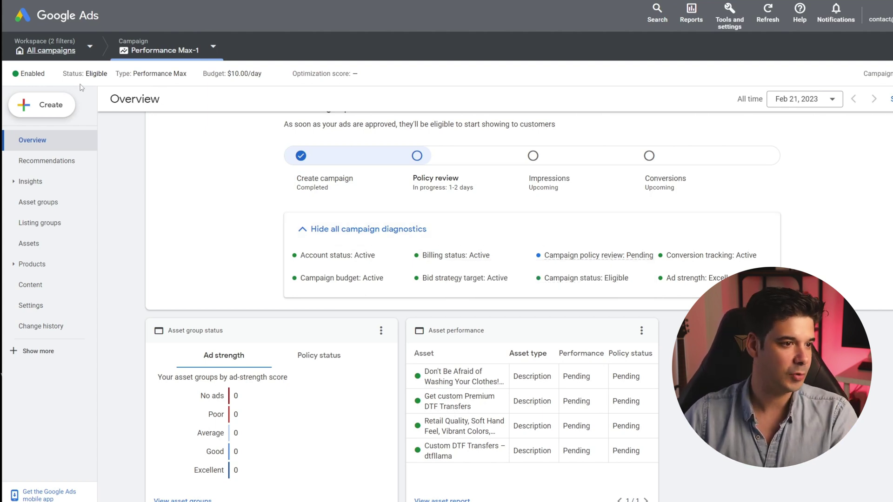
# Step: Create a new campaign with the Sales objective and highlight the campaign type heading
pyautogui.click(38, 110)
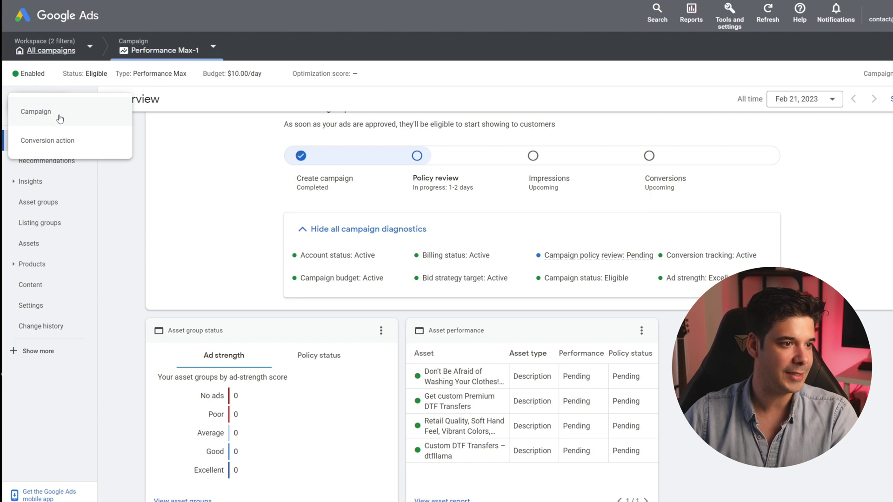
pyautogui.click(37, 110)
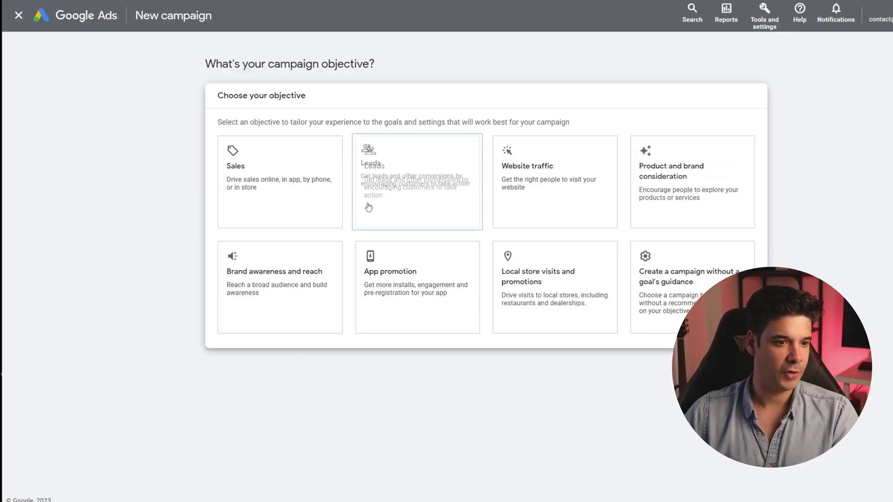
pyautogui.click(254, 182)
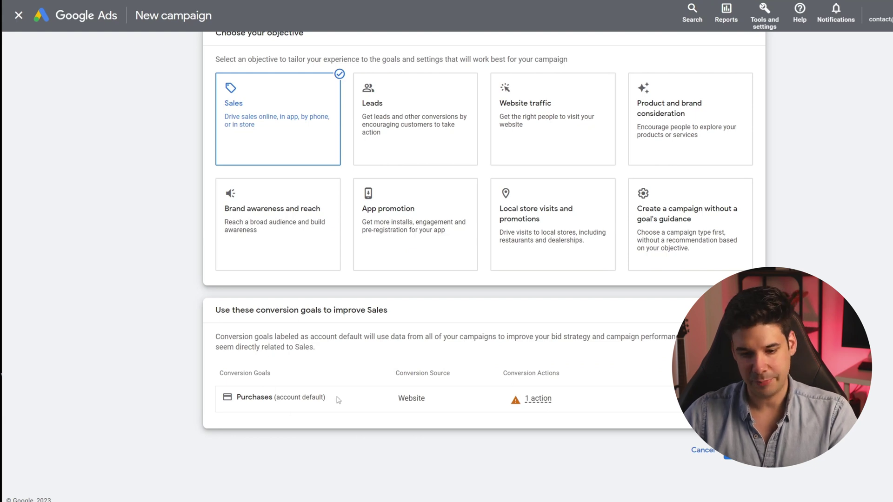
pyautogui.moveTo(242, 178); pyautogui.dragTo(309, 185)
pyautogui.click(309, 184)
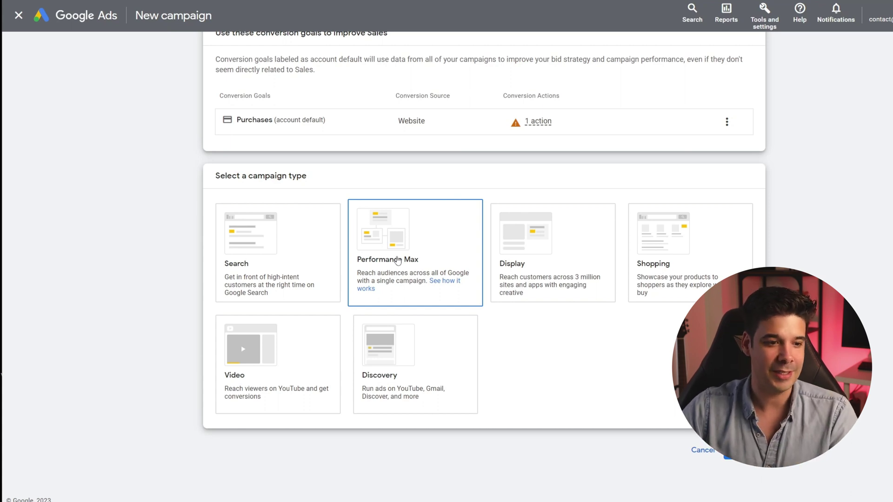
pyautogui.click(283, 244)
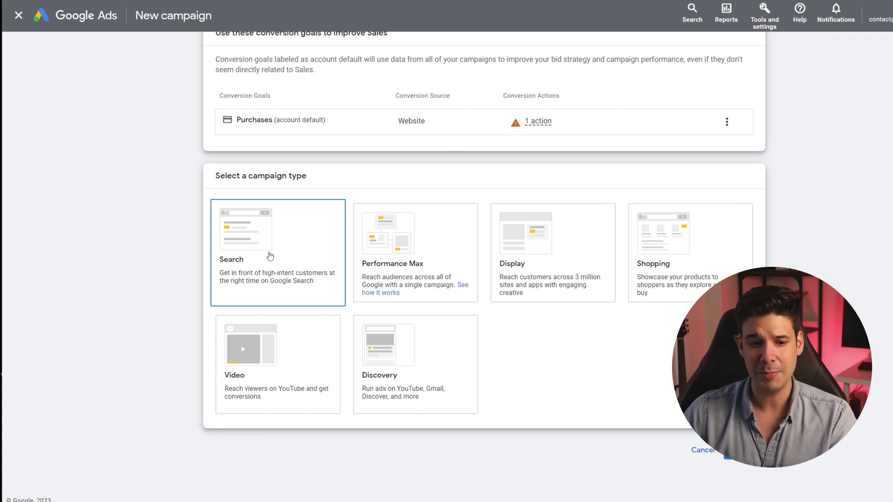
pyautogui.click(538, 251)
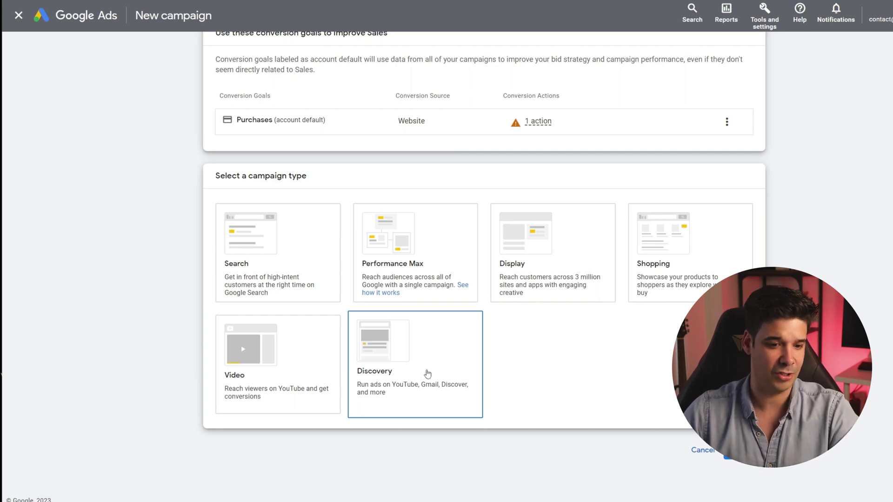
# Step: Choose the Search campaign type aimed at website visits and paste the product page URL
pyautogui.click(271, 265)
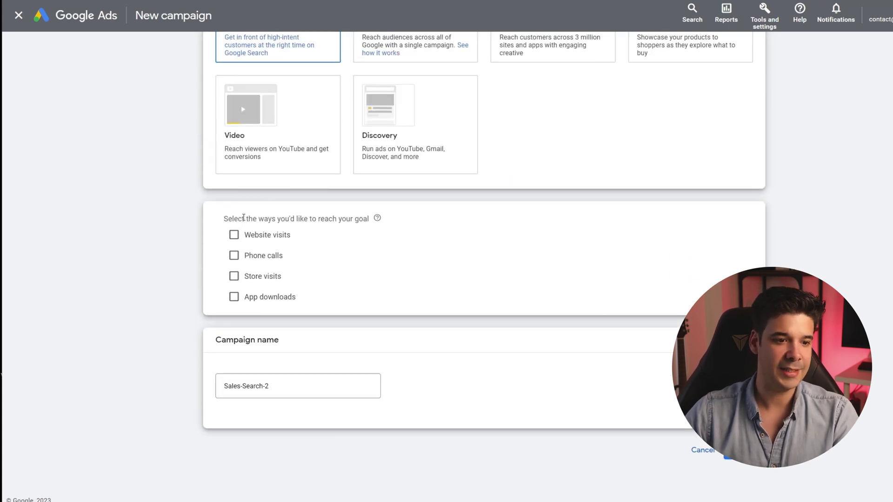
pyautogui.moveTo(243, 217); pyautogui.dragTo(356, 219)
pyautogui.click(362, 220)
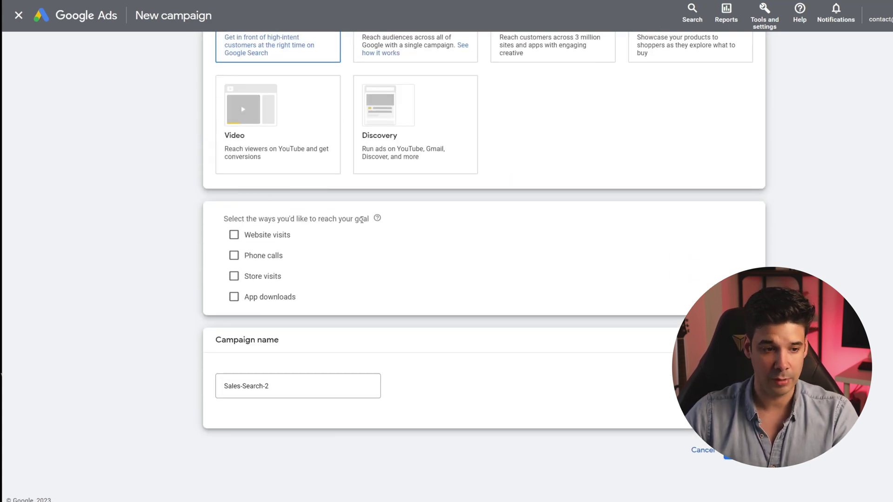
pyautogui.click(233, 235)
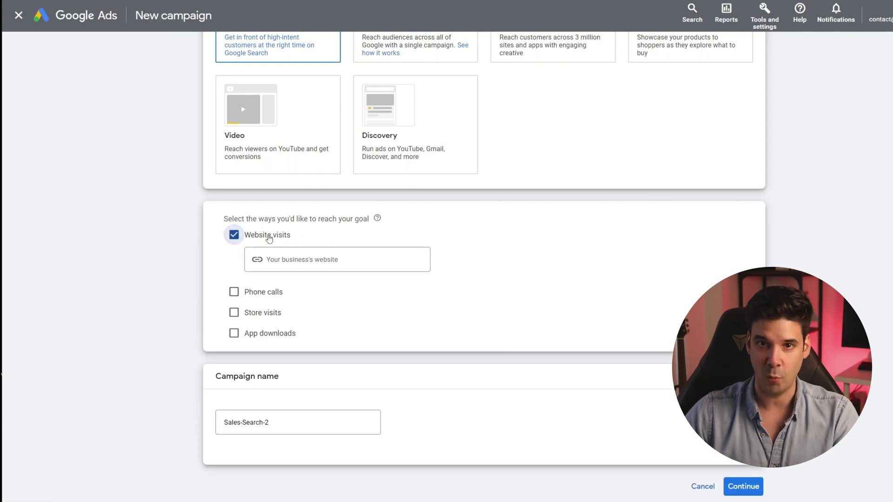
pyautogui.click(284, 263)
pyautogui.scroll(2, 278, 332)
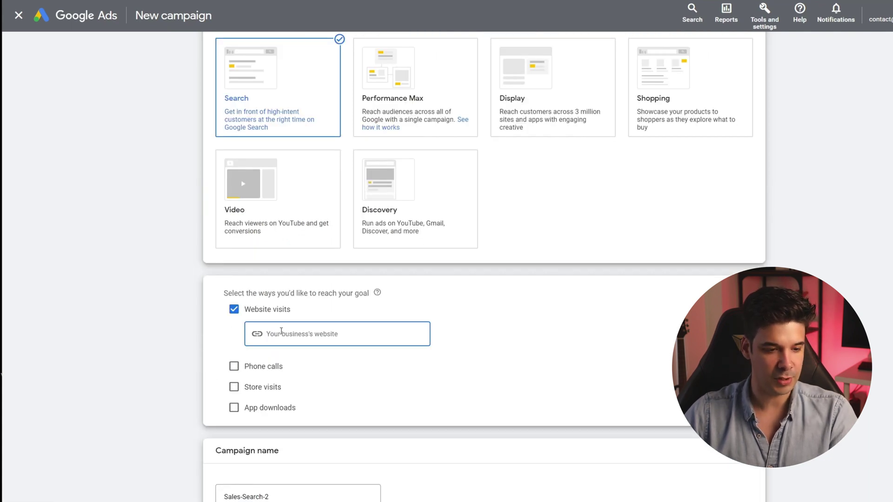
pyautogui.write('fllama.com/products/custom-dtf-transfers-for-shirts')
pyautogui.scroll(-3, 375, 330)
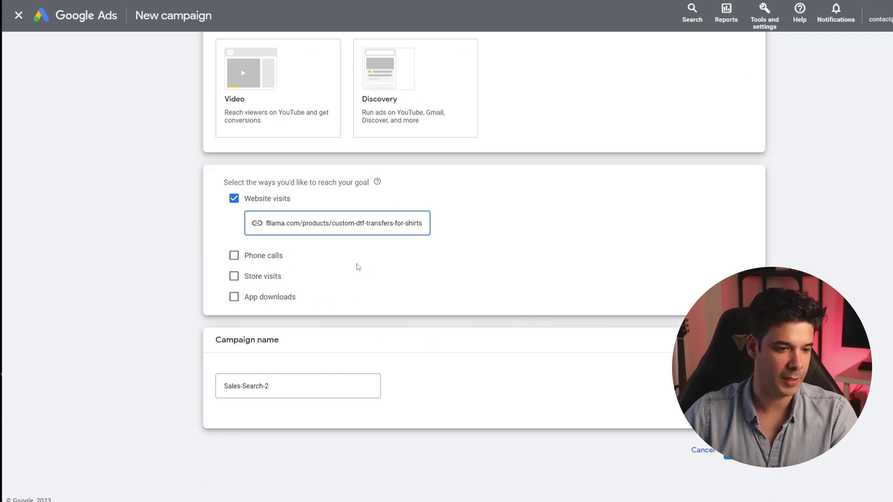
# Step: Rename the campaign from Sales-Search-2 to Search-DTF-Product Page and continue to bidding
pyautogui.click(289, 386)
pyautogui.moveTo(289, 387); pyautogui.dragTo(144, 376)
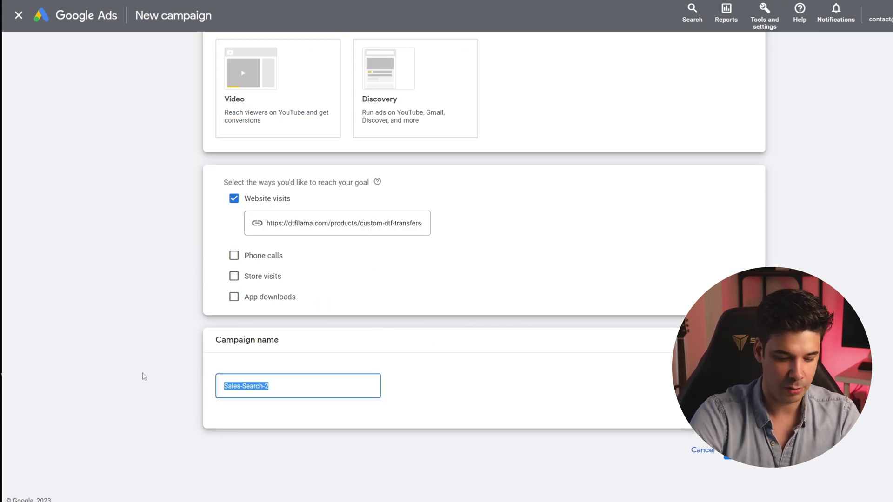
pyautogui.write('Search-DTF-Product Page')
pyautogui.click(477, 407)
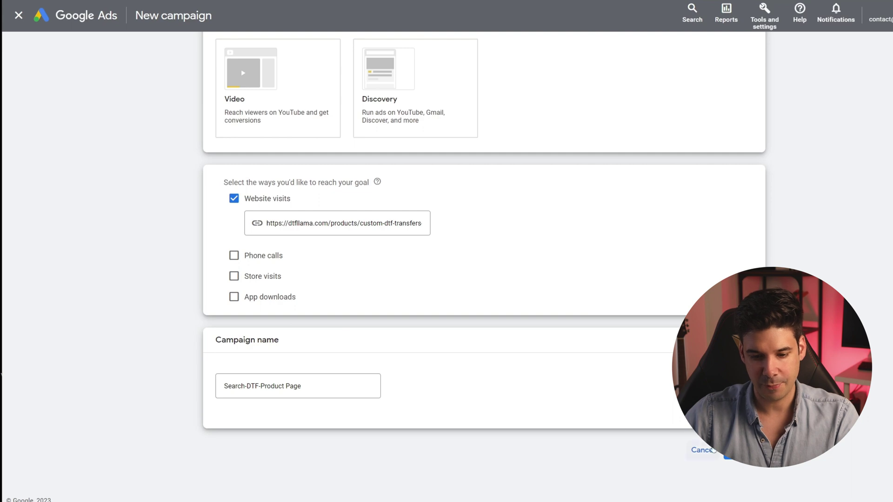
pyautogui.click(735, 450)
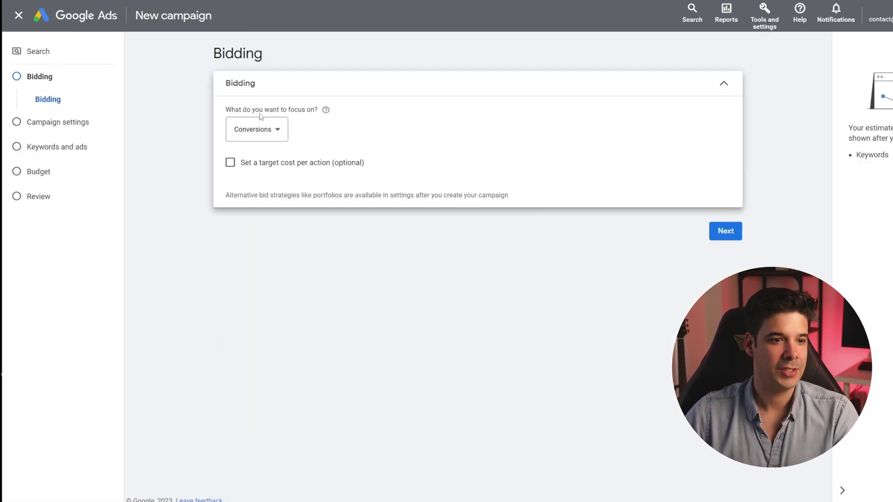
pyautogui.click(278, 128)
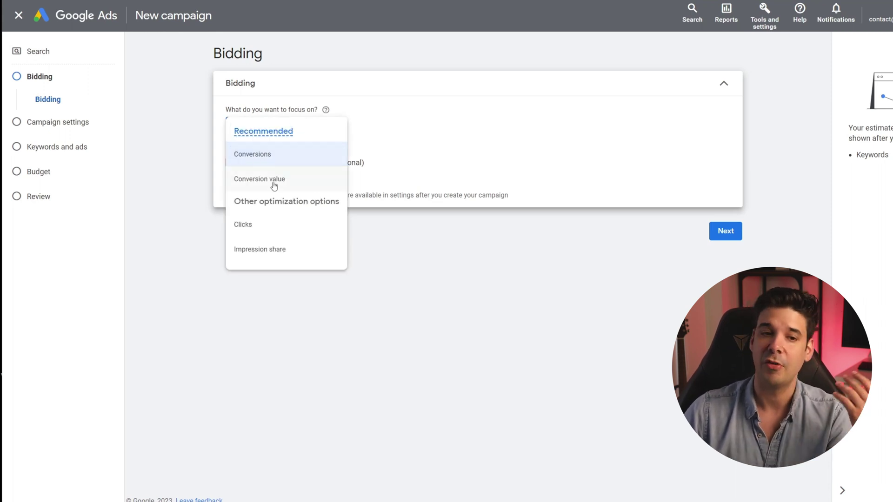
pyautogui.moveTo(273, 184)
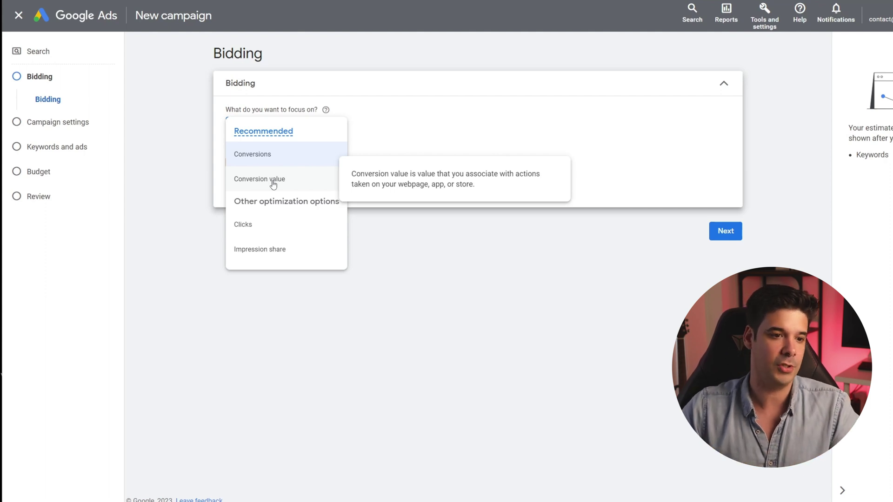
pyautogui.click(271, 161)
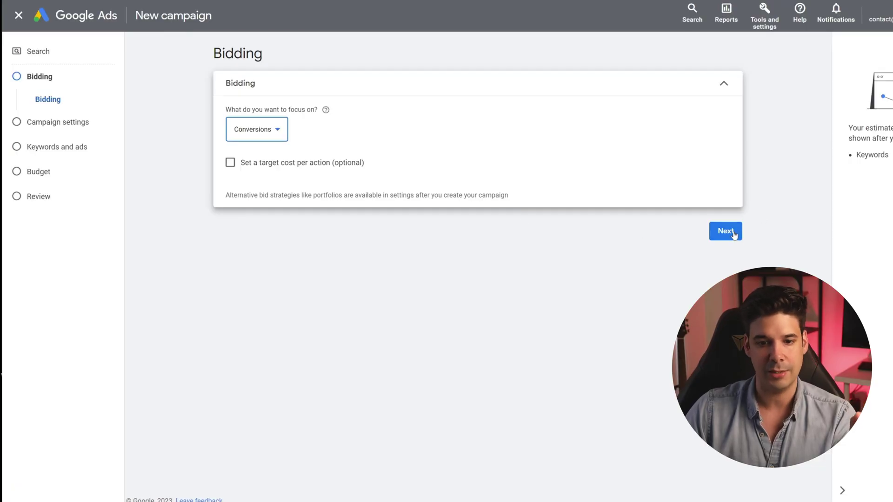
# Step: Leave the Bidding step and continue to the Campaign settings step
pyautogui.click(724, 231)
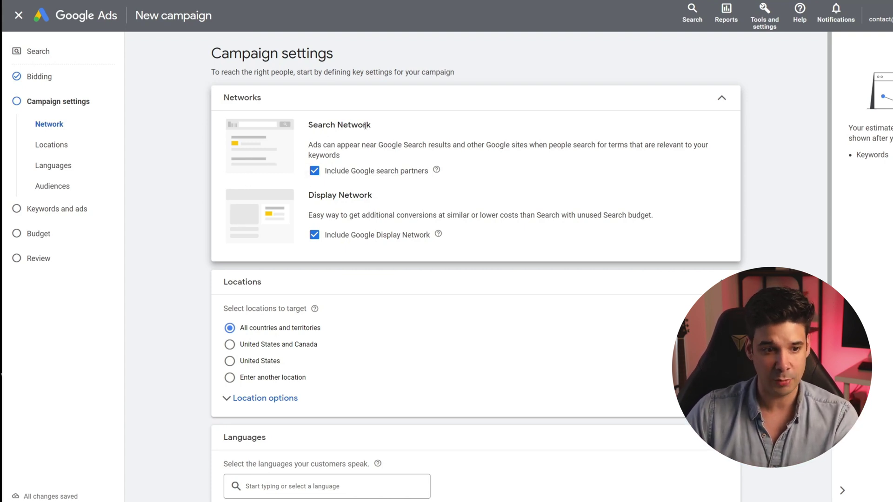
# Step: Target only the United States and remove English so all languages are included
pyautogui.scroll(-4, 380, 201)
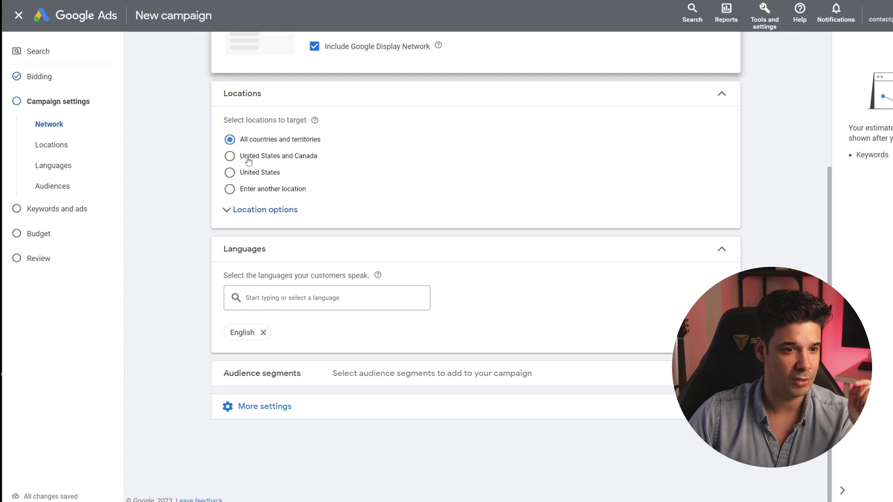
pyautogui.click(230, 173)
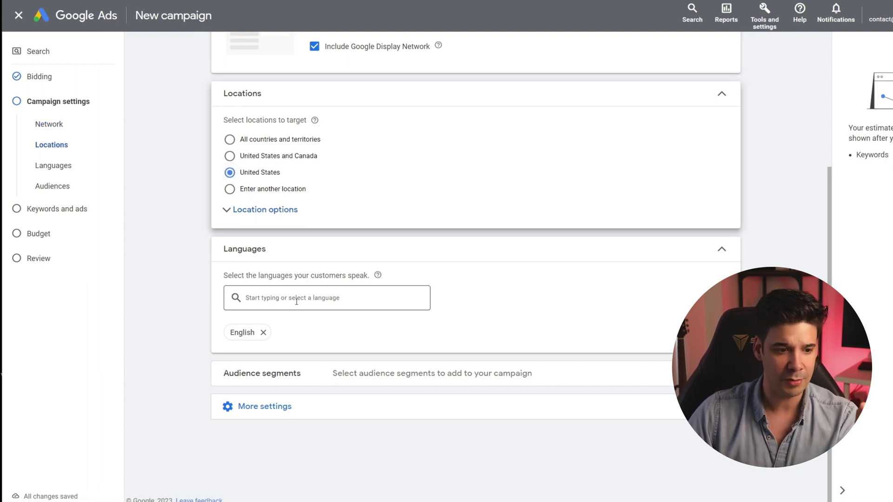
pyautogui.click(263, 333)
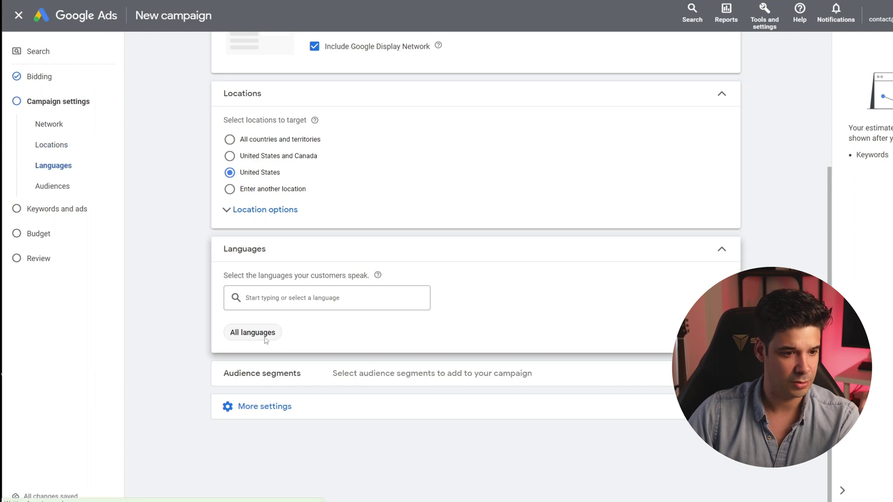
# Step: Expand Audience segments, keeping observation, and reveal the additional campaign settings
pyautogui.click(420, 372)
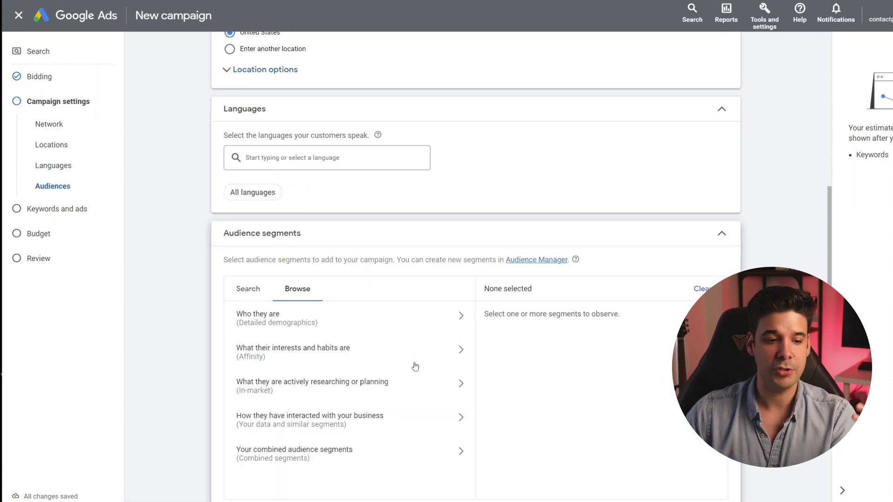
pyautogui.scroll(-1, 357, 382)
pyautogui.scroll(-1, 363, 381)
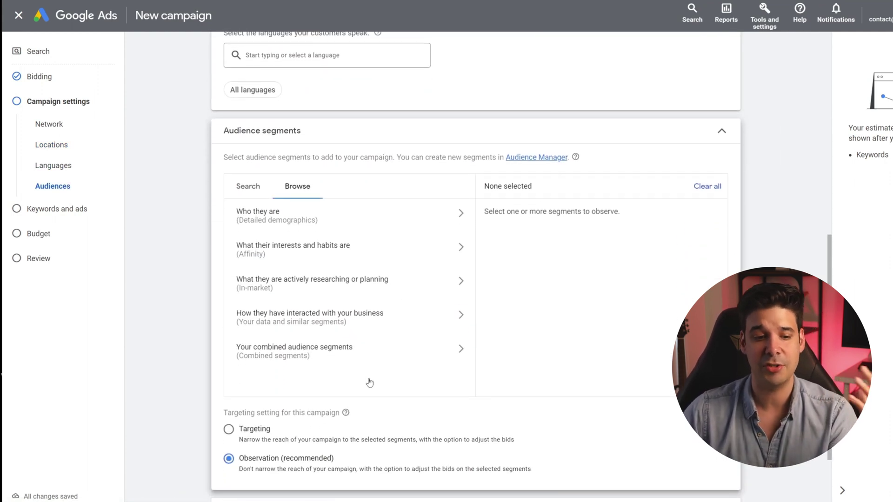
pyautogui.scroll(-1, 376, 381)
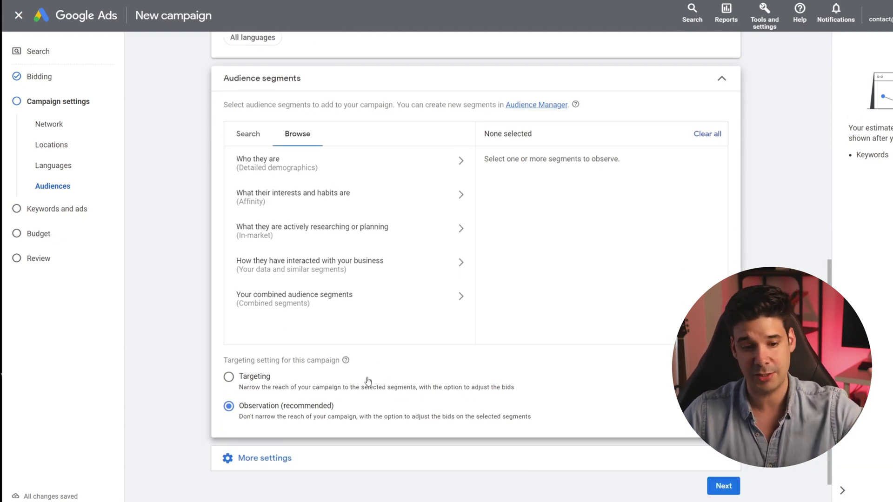
pyautogui.scroll(-1, 286, 373)
pyautogui.scroll(-1, 288, 372)
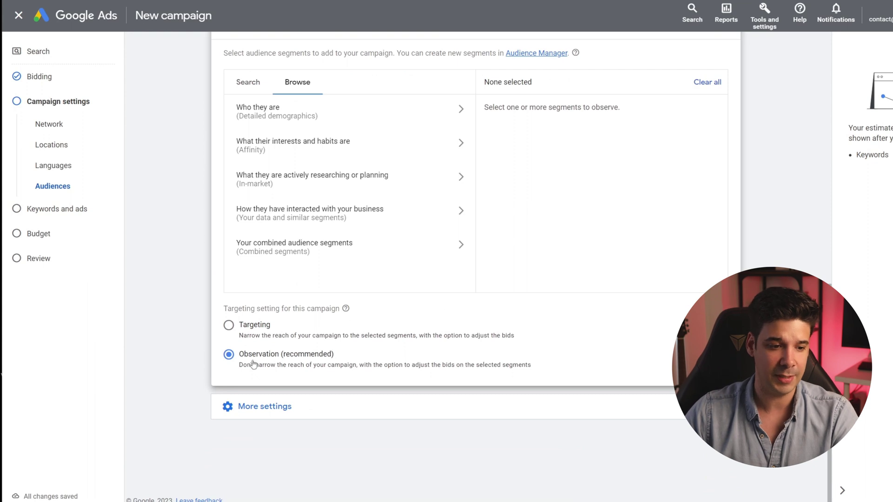
pyautogui.click(267, 412)
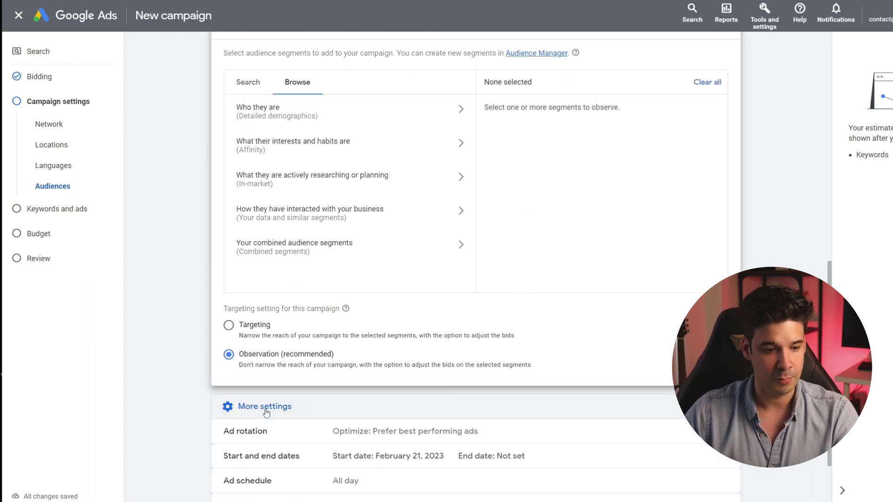
pyautogui.scroll(-2, 349, 402)
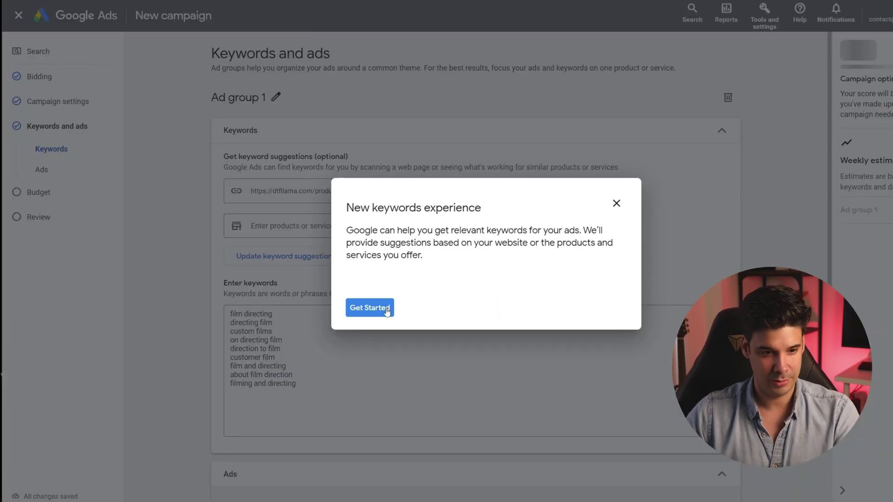
# Step: Dismiss the new keywords notice and inspect the existing film-directing keywords
pyautogui.click(370, 308)
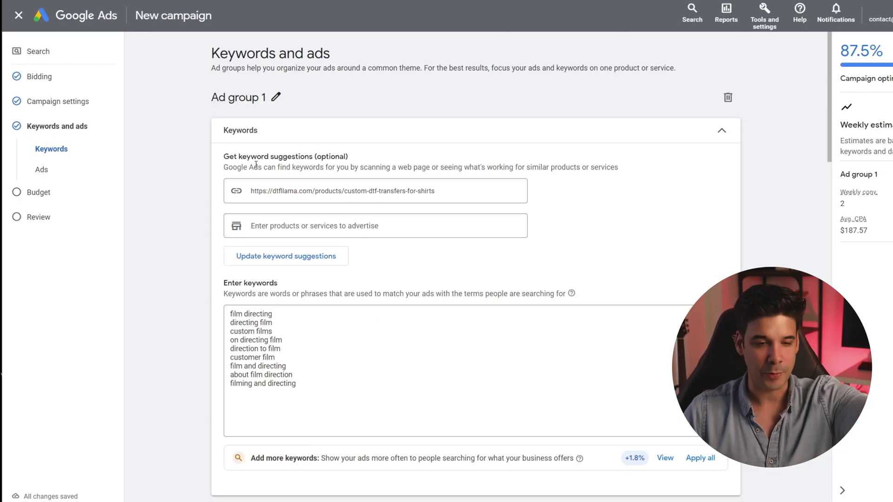
pyautogui.moveTo(249, 314); pyautogui.dragTo(301, 377)
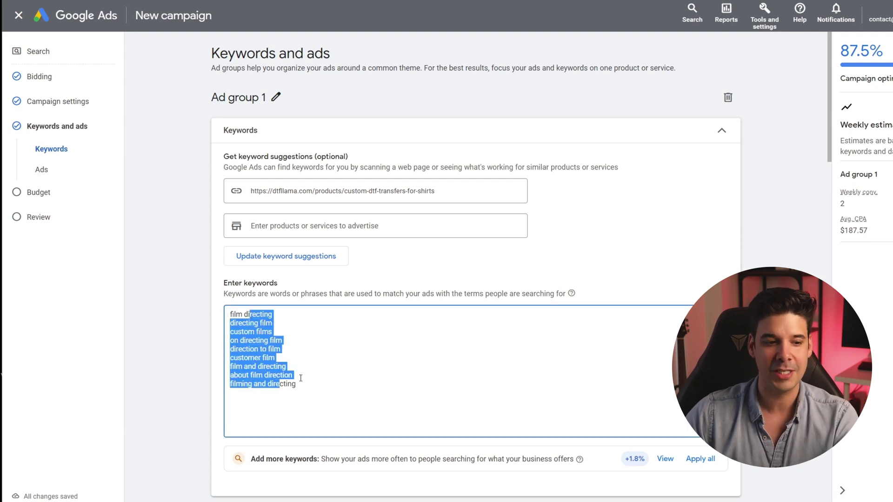
pyautogui.click(285, 357)
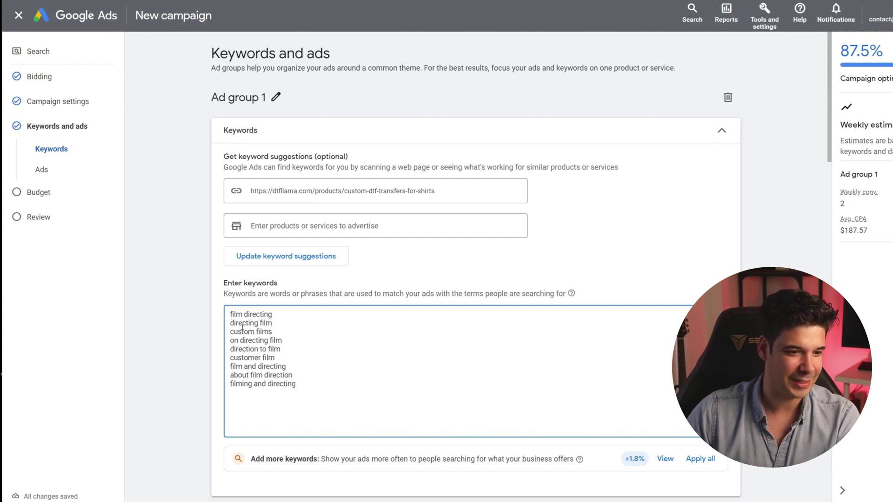
pyautogui.moveTo(236, 324); pyautogui.dragTo(276, 324)
pyautogui.click(267, 342)
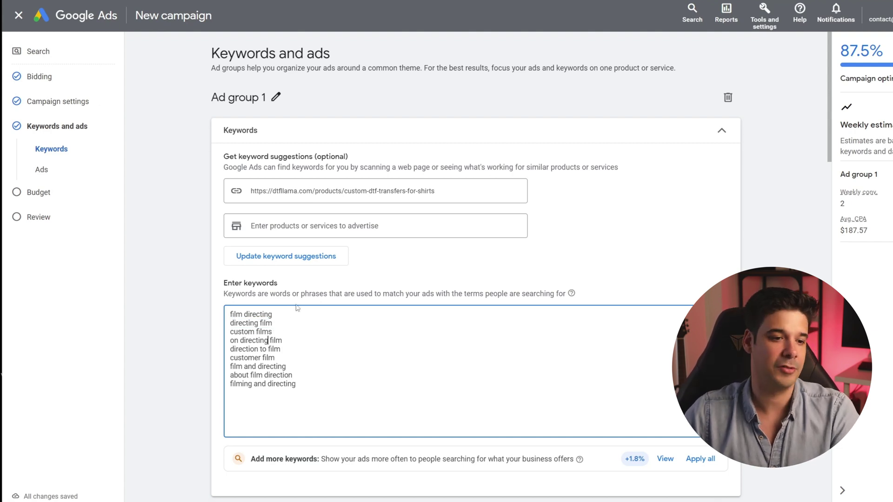
# Step: Replace the keywords with suggestions based on 'Direct to Film Transfers'
pyautogui.click(325, 221)
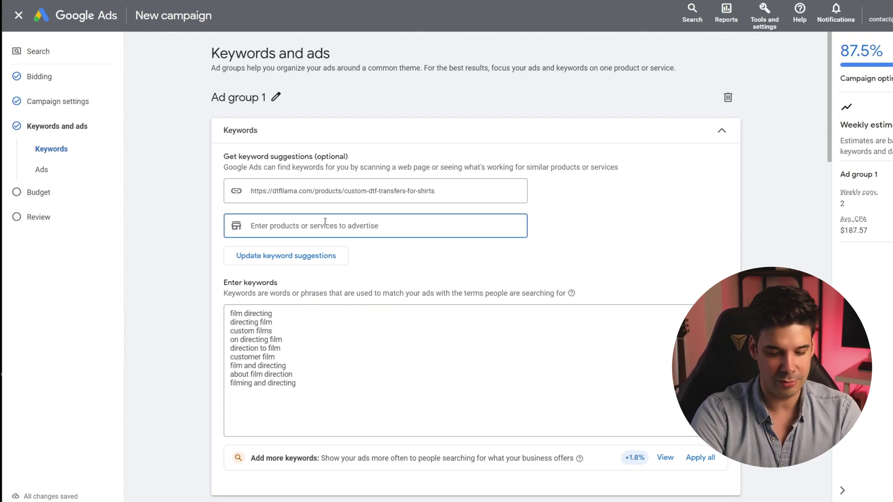
pyautogui.write('Direct to Film')
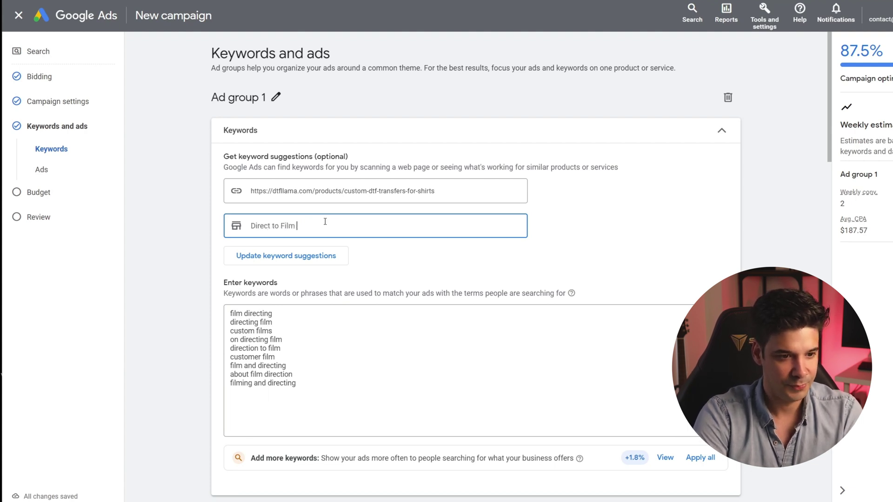
pyautogui.write(' Transfers')
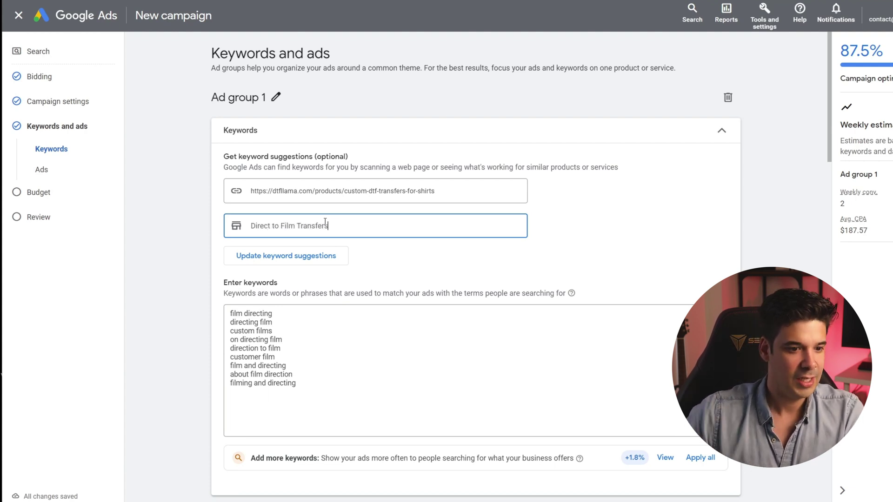
pyautogui.click(331, 254)
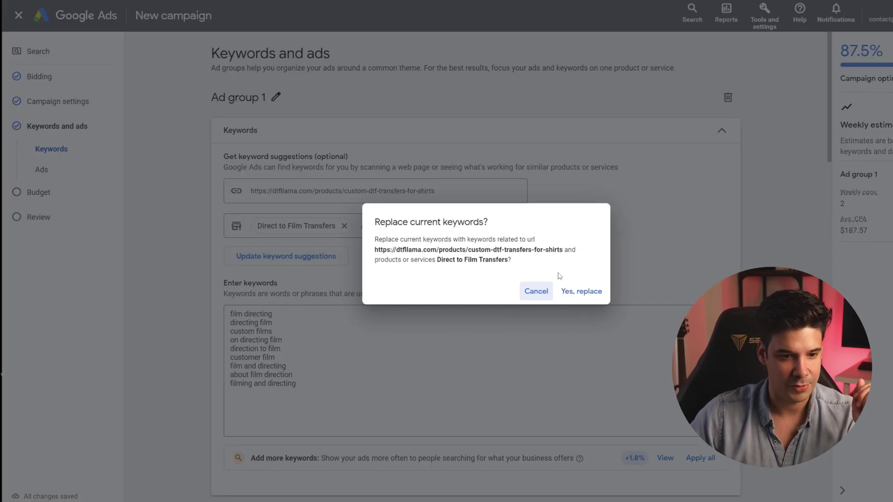
pyautogui.click(536, 291)
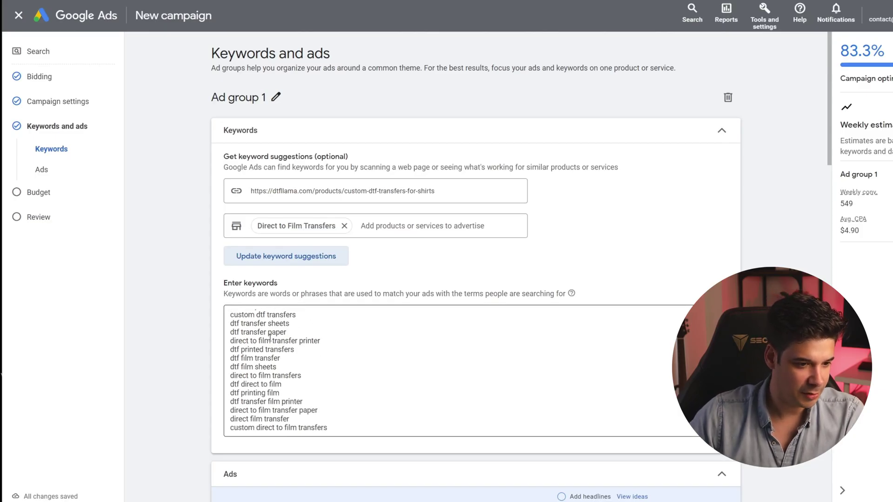
# Step: Review the DTF keyword list alongside custom shirts, diy shirts and clothing brand
pyautogui.moveTo(266, 330); pyautogui.dragTo(306, 341)
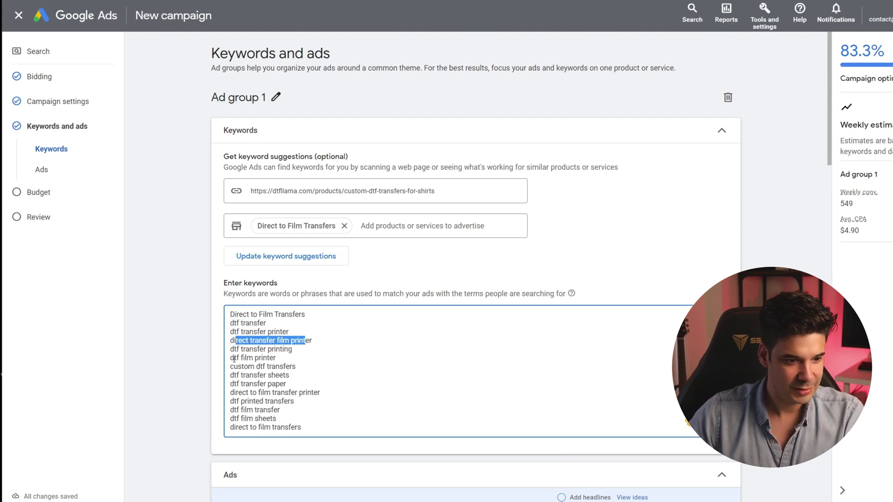
pyautogui.moveTo(234, 358); pyautogui.dragTo(277, 366)
pyautogui.scroll(-3, 297, 358)
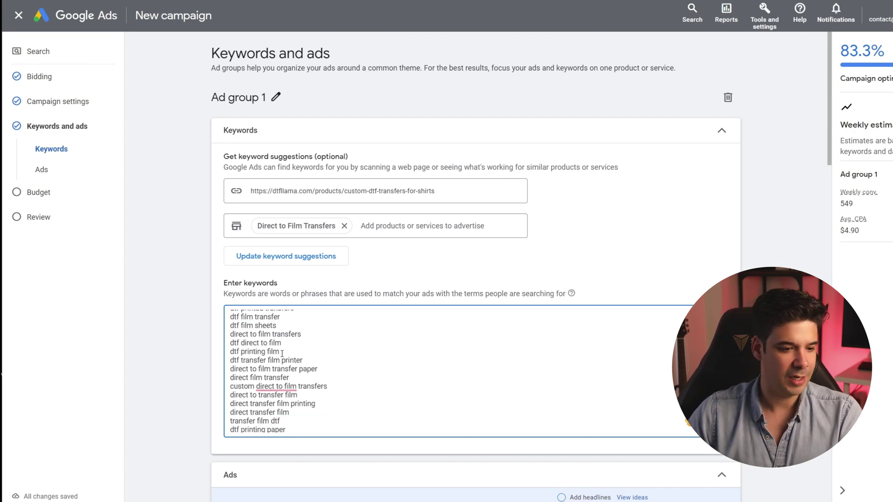
pyautogui.scroll(-3, 282, 353)
pyautogui.scroll(5, 337, 343)
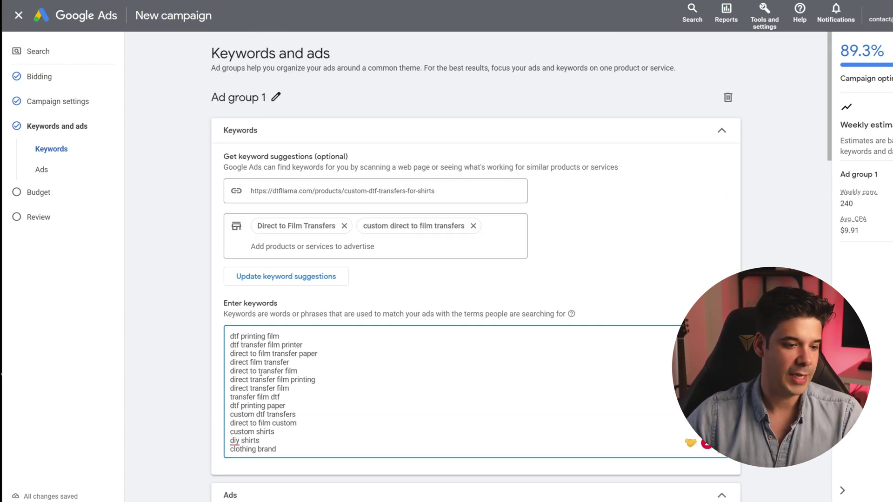
pyautogui.scroll(-8, 550, 288)
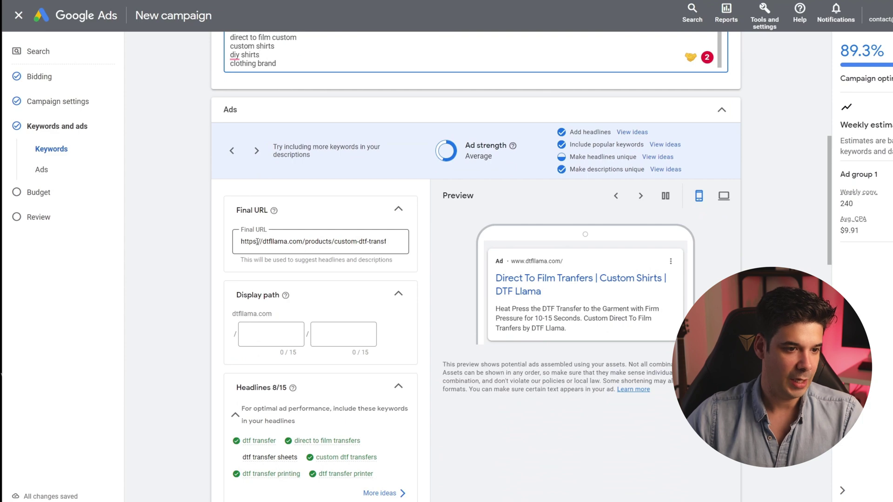
pyautogui.moveTo(257, 241); pyautogui.dragTo(372, 242)
# Step: Add and save sitelinks Start Your Clothing Brand, Discover our Transfers, How To Use and Consumables
pyautogui.click(371, 241)
pyautogui.scroll(-1, 302, 268)
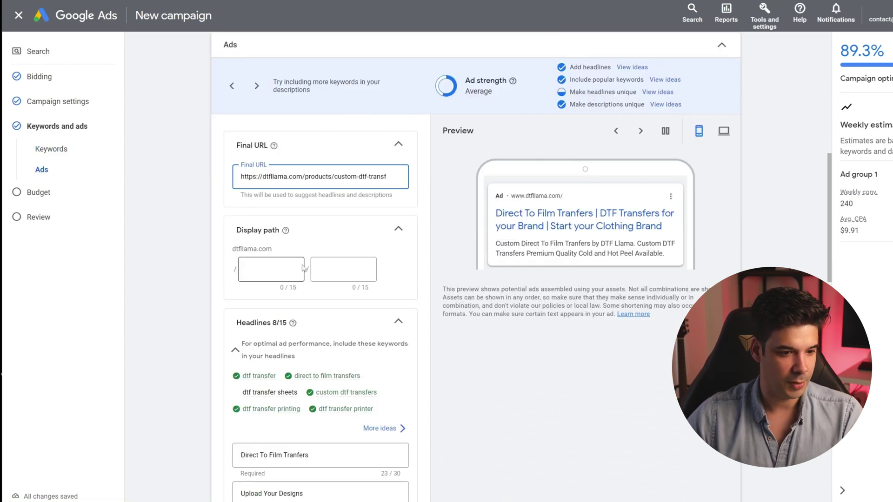
pyautogui.scroll(-4, 305, 269)
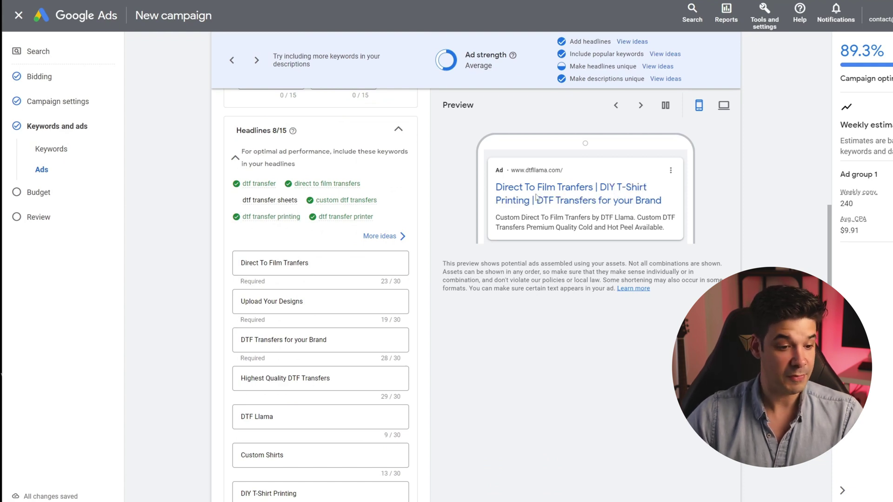
pyautogui.scroll(-7, 307, 260)
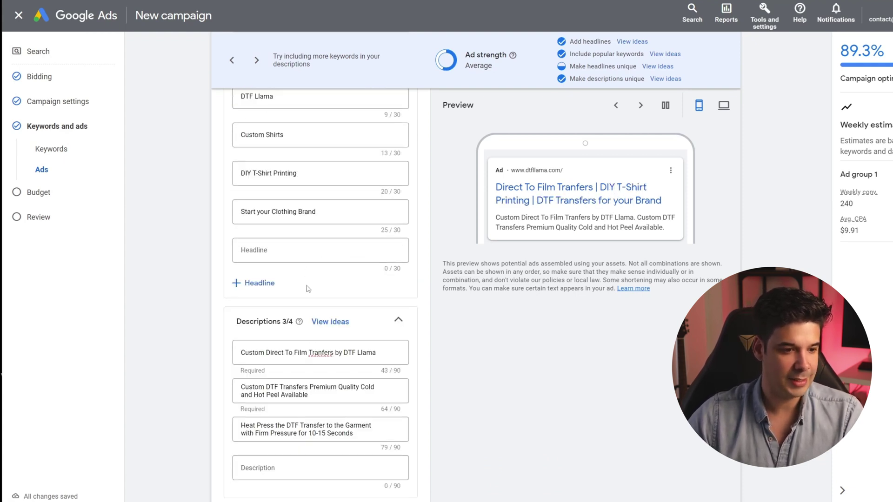
pyautogui.scroll(-5, 306, 288)
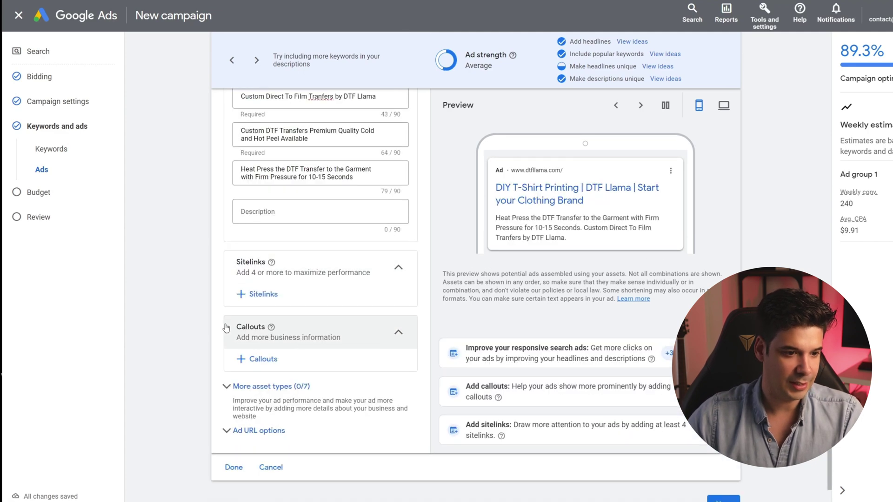
pyautogui.click(255, 298)
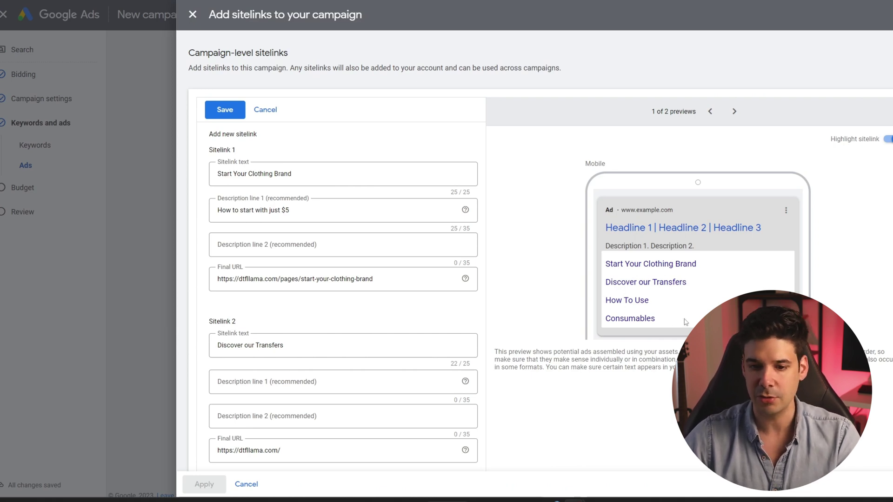
pyautogui.scroll(-4, 540, 259)
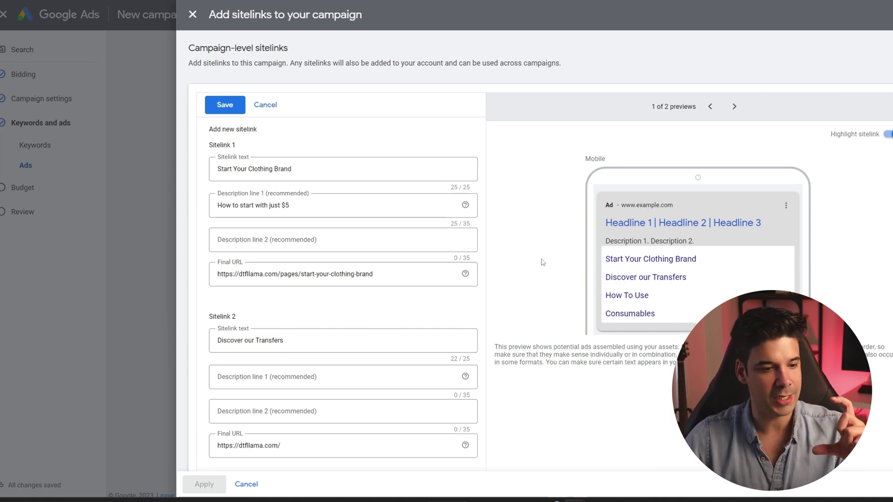
pyautogui.scroll(-8, 407, 228)
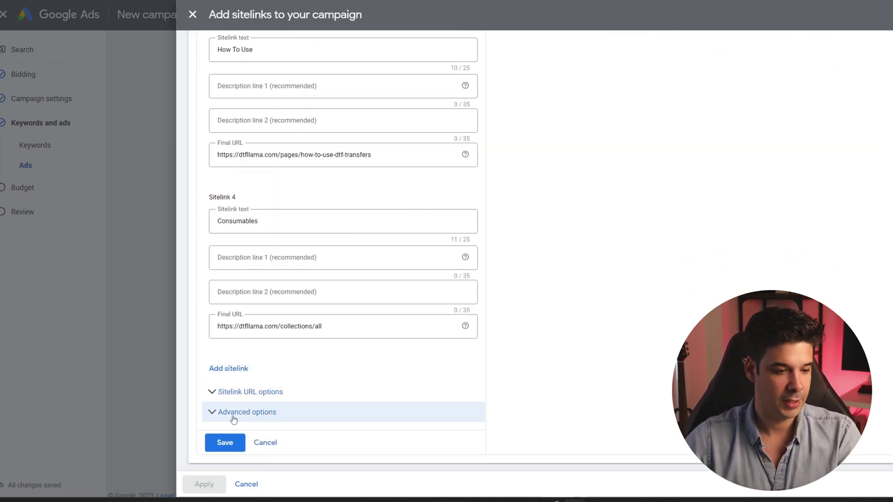
pyautogui.click(225, 442)
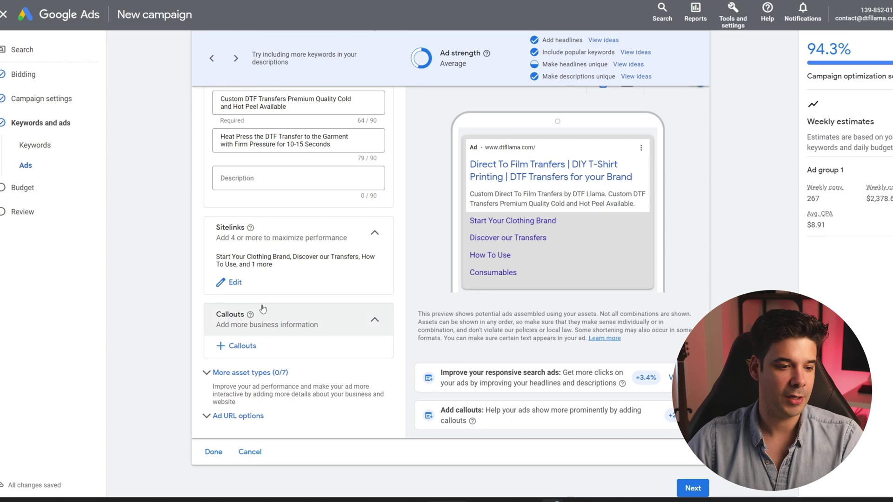
# Step: Save and apply callouts Made in USA, Free Shipping Over $50, Quick Turnaround, Premium Quality
pyautogui.click(244, 346)
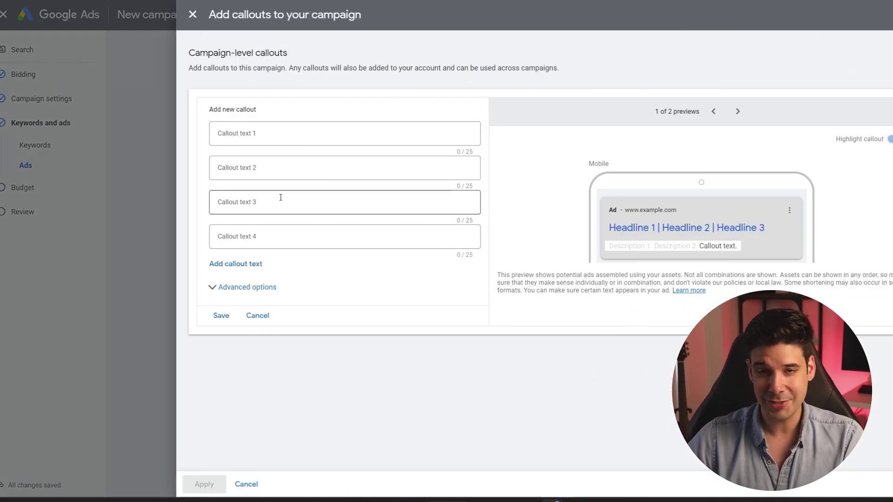
pyautogui.click(262, 132)
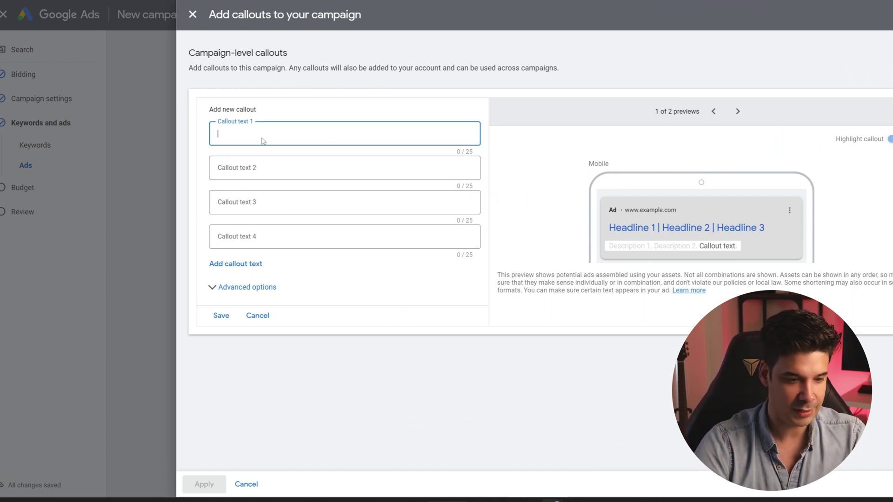
pyautogui.write('Made in USA')
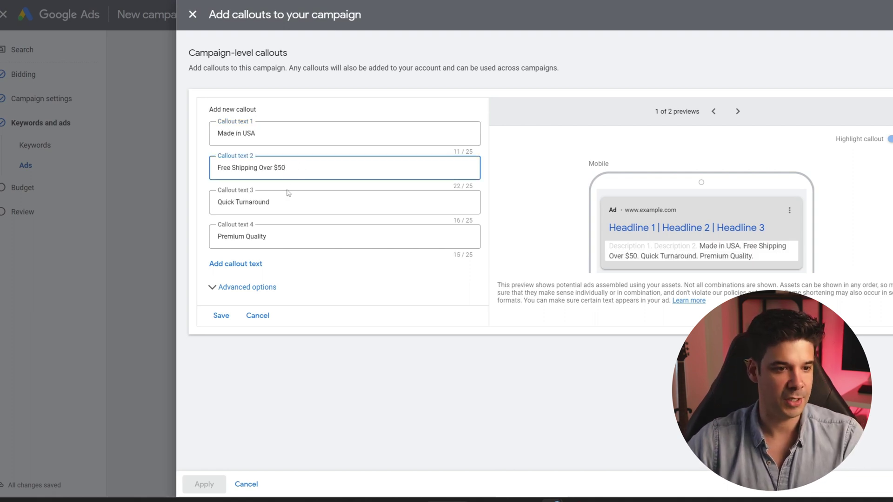
pyautogui.click(278, 201)
pyautogui.click(309, 244)
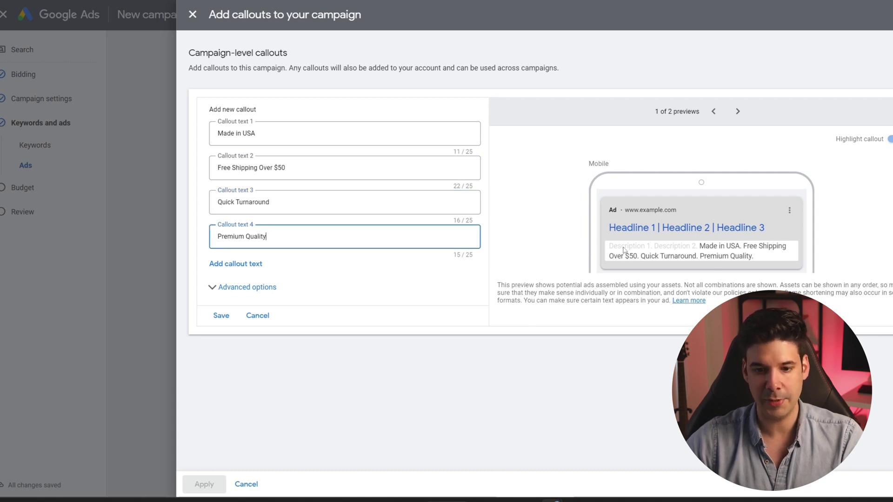
pyautogui.click(245, 287)
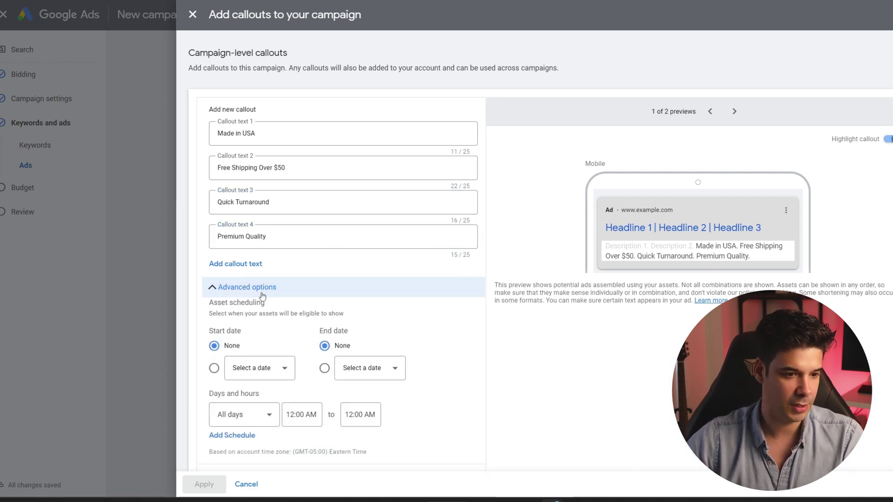
pyautogui.scroll(-1, 281, 300)
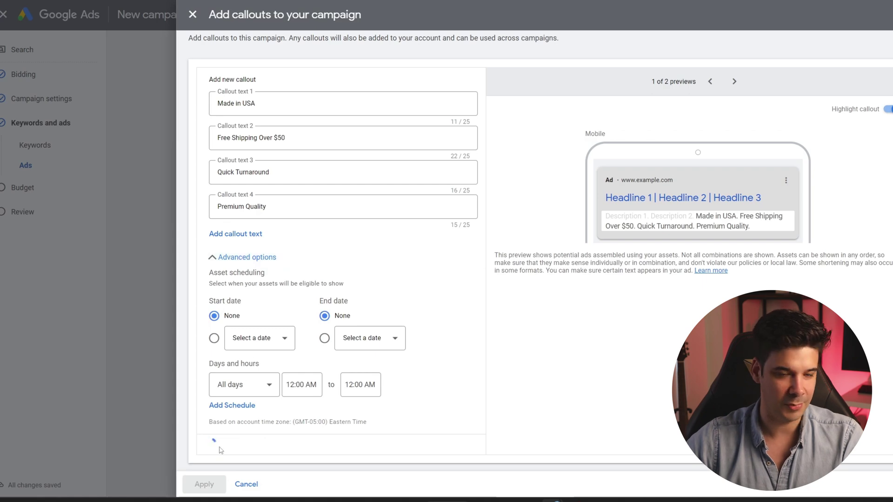
pyautogui.click(221, 446)
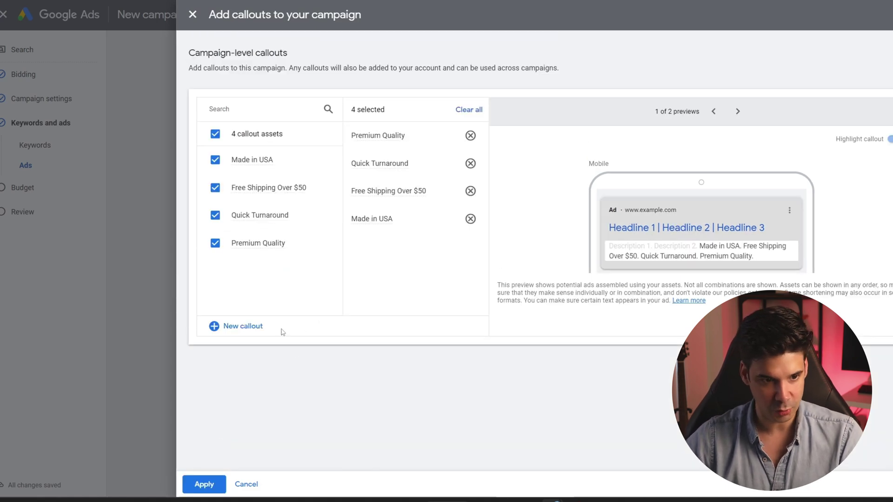
pyautogui.click(204, 484)
# Step: Expand More asset types to show the remaining asset options
pyautogui.scroll(-1, 322, 341)
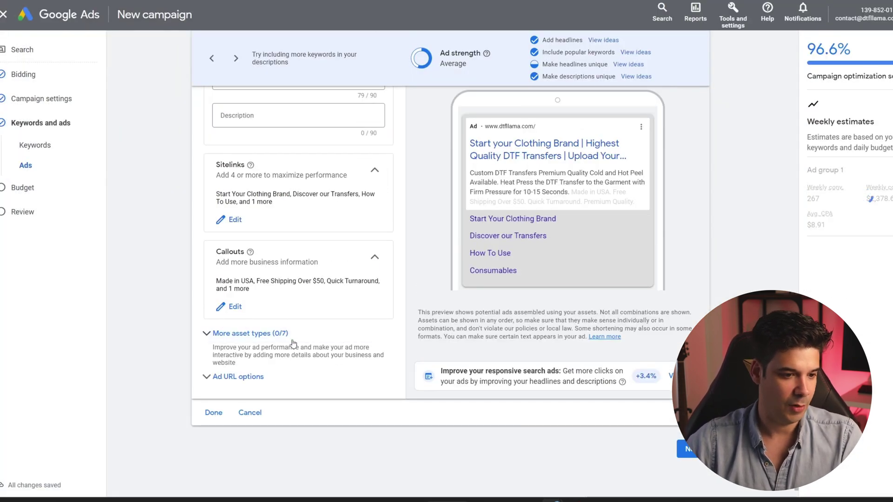
pyautogui.click(260, 315)
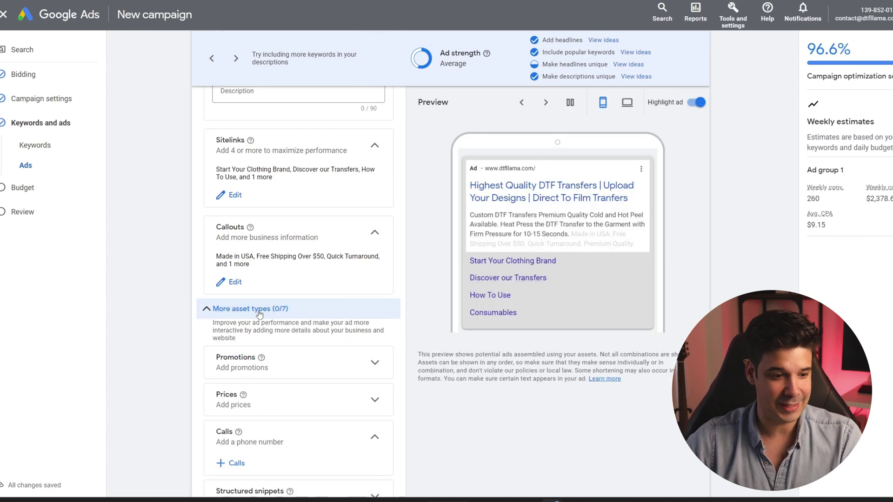
pyautogui.scroll(-1, 305, 319)
# Step: Check the Gang Sheet prices for 5x5, 13x13, 13x26, 13x52 and 13x104 inch sizes
pyautogui.scroll(-1, 313, 315)
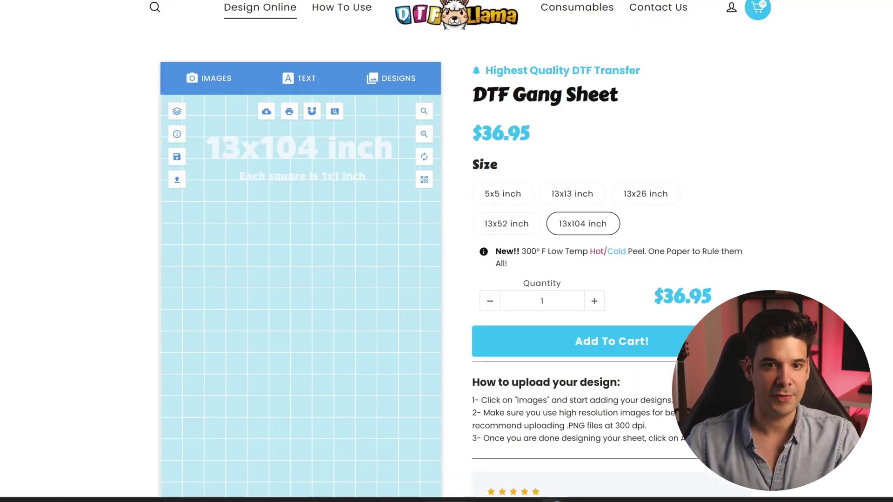
pyautogui.click(528, 200)
pyautogui.click(566, 201)
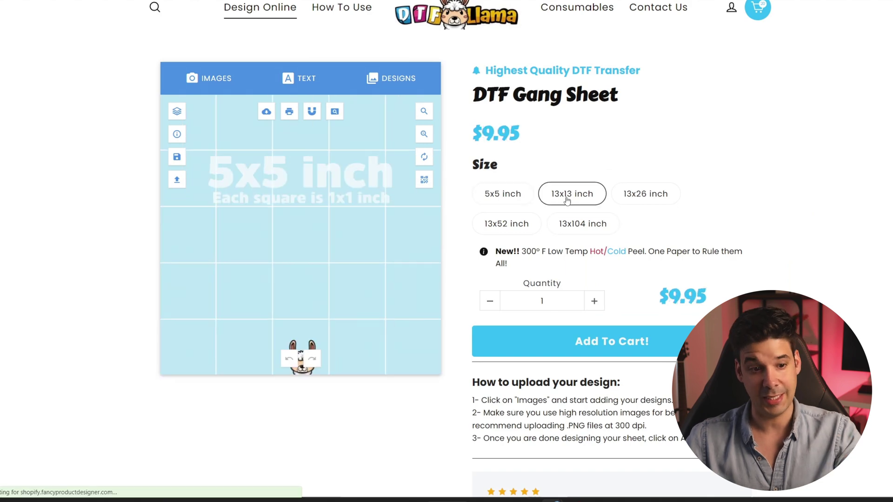
pyautogui.click(625, 196)
pyautogui.click(539, 227)
pyautogui.click(572, 225)
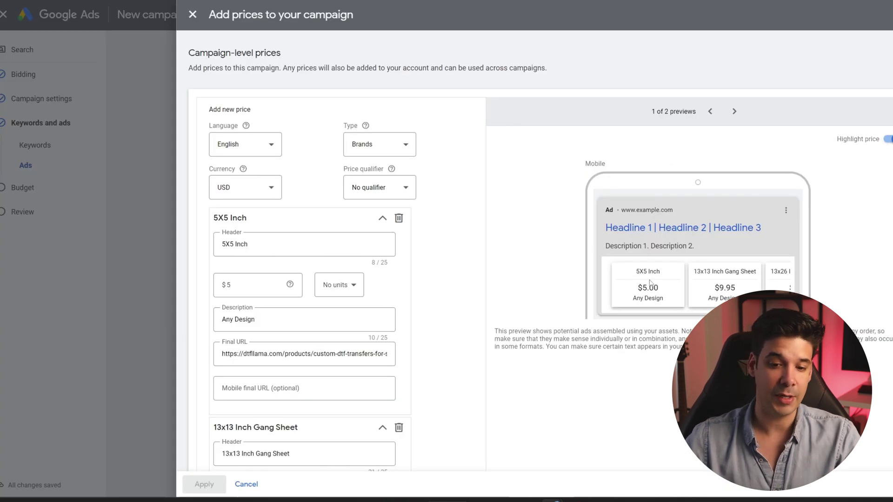
# Step: Save the gang sheet price entries, 5X5 Inch at $5 through 13x104 Inch at $36.95, and apply them
pyautogui.scroll(-18, 554, 282)
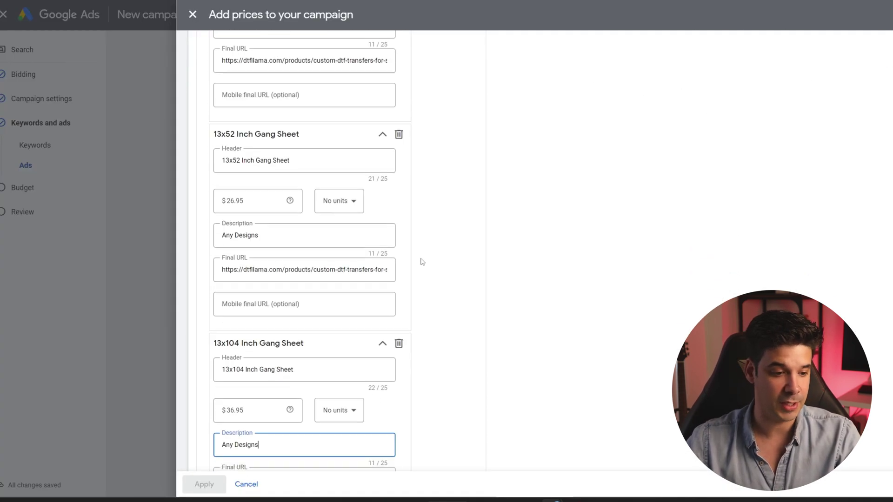
pyautogui.click(220, 444)
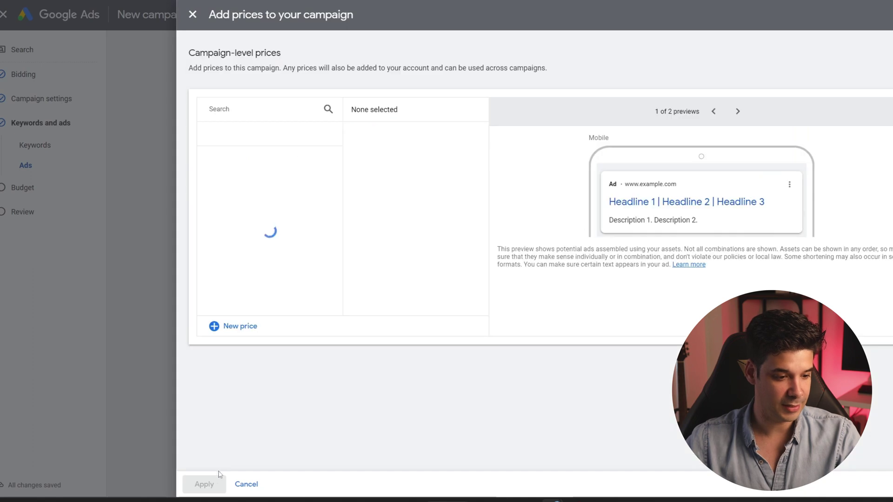
pyautogui.click(207, 482)
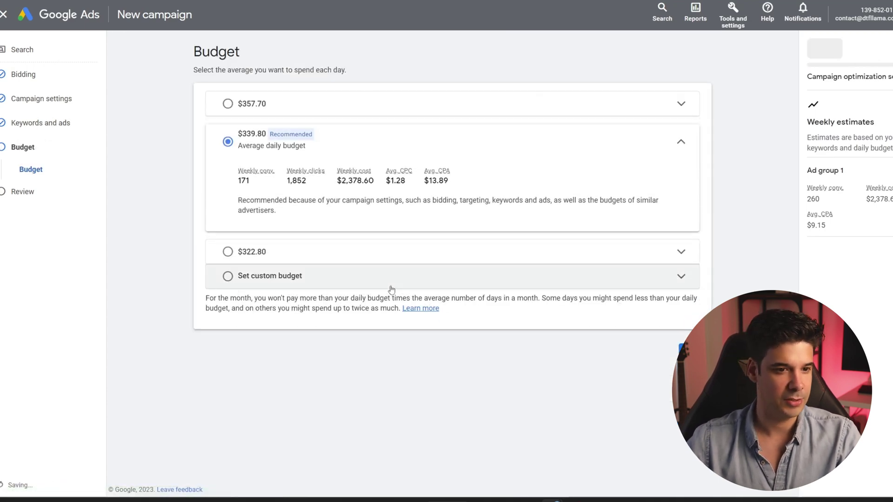
# Step: Set a custom daily budget of $15, despite the recommended $339.80
pyautogui.click(291, 276)
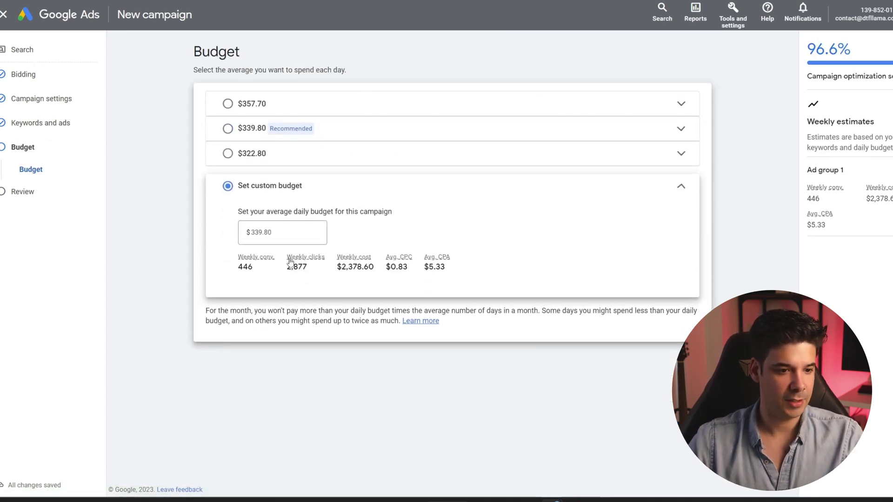
pyautogui.click(293, 234)
pyautogui.hotkey('ctrl', 'a')
pyautogui.write('15')
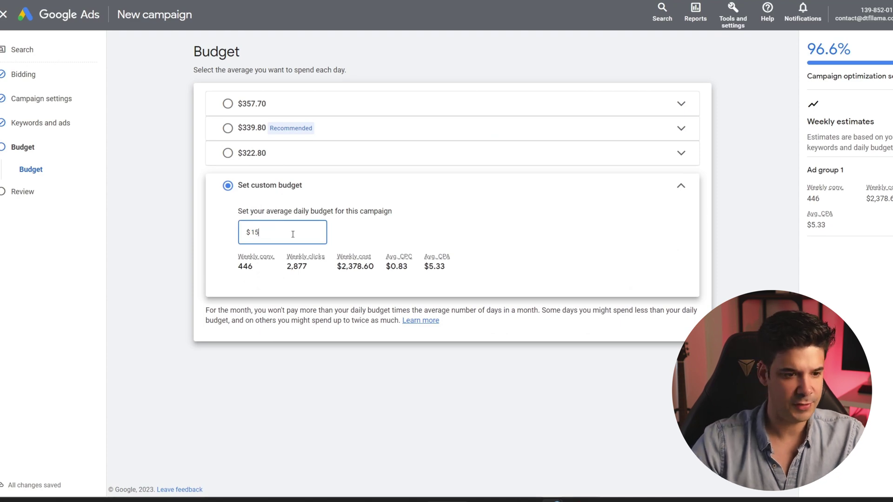
pyautogui.click(499, 359)
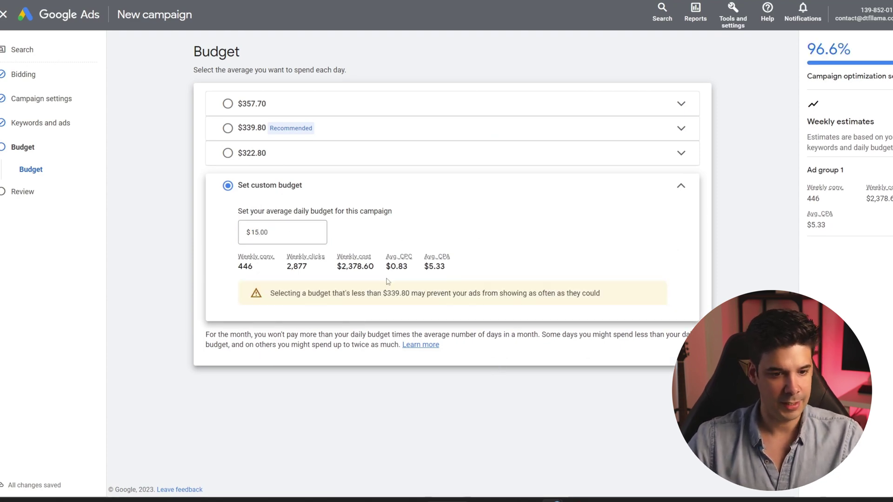
pyautogui.moveTo(387, 293); pyautogui.dragTo(401, 293)
pyautogui.click(407, 294)
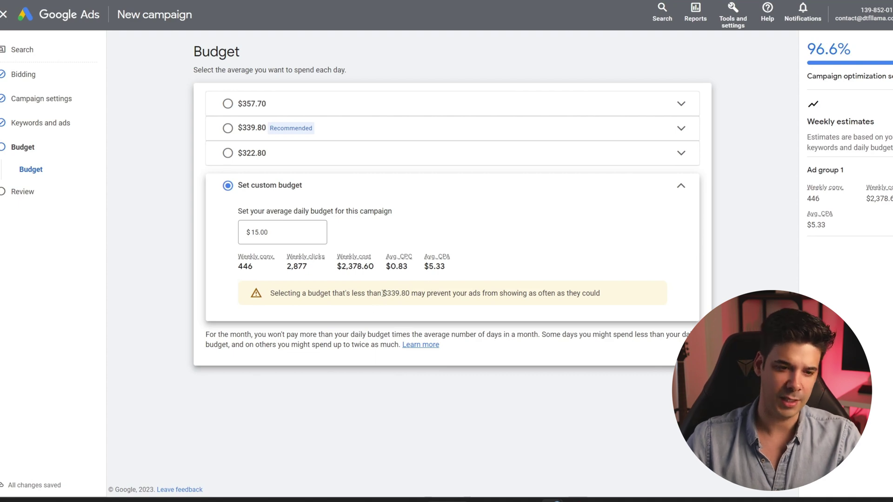
pyautogui.moveTo(383, 294); pyautogui.dragTo(409, 291)
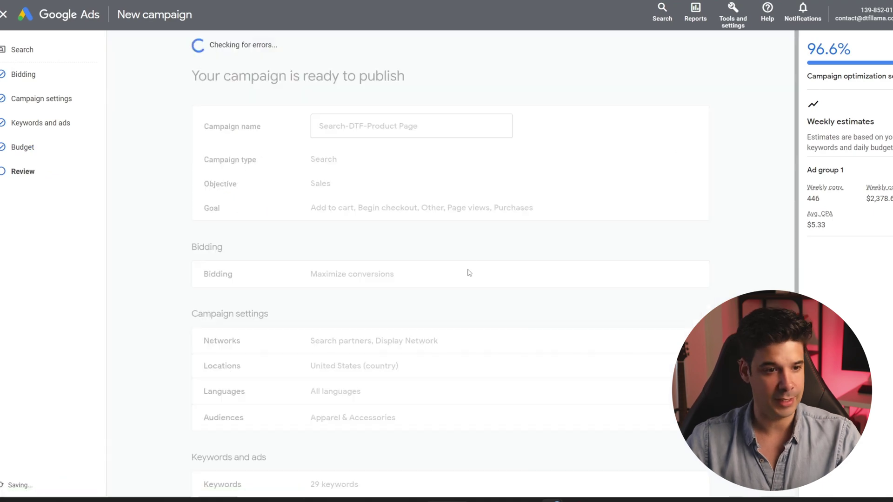
# Step: Review the campaign summary and publish the campaign
pyautogui.scroll(-6, 558, 186)
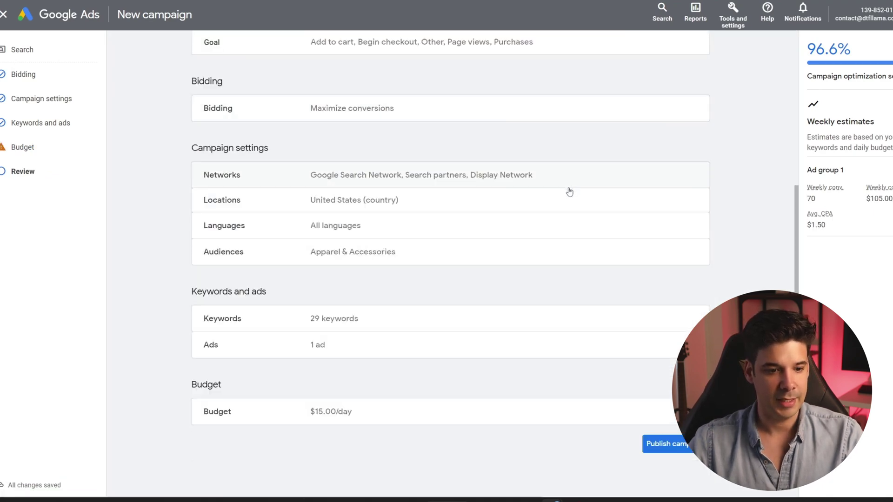
pyautogui.scroll(-1, 570, 191)
pyautogui.click(666, 404)
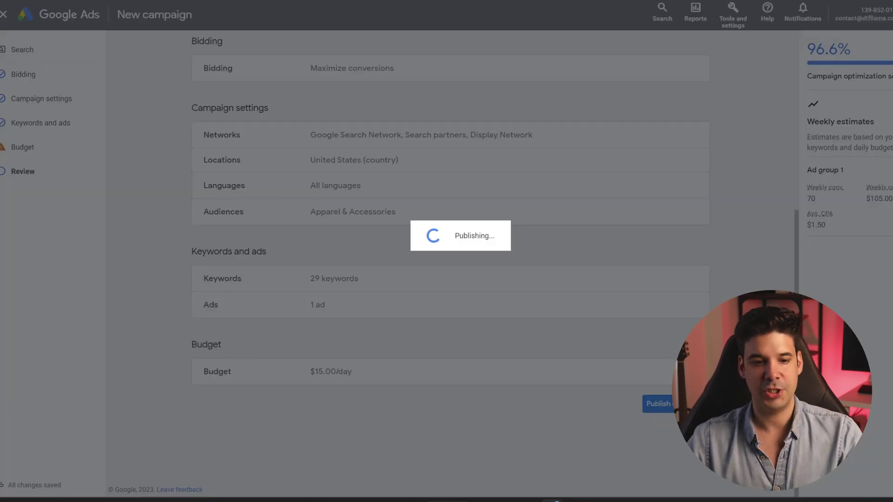